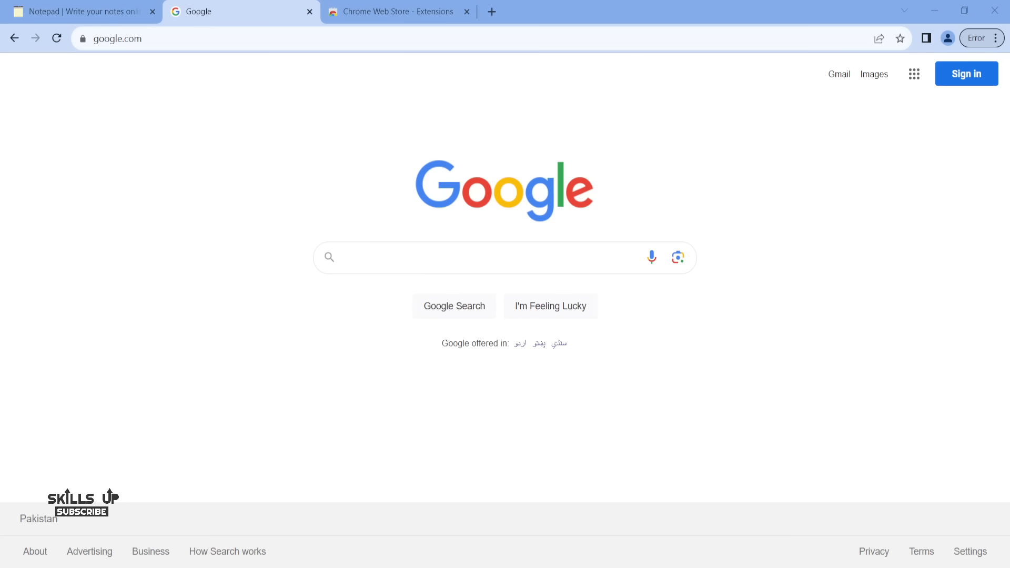
Open the online notepad and review the niche research tools list from its heading through Moz Pro, Keyword Everywhere, SEMRush and SEOQuake.
left_click(93, 10)
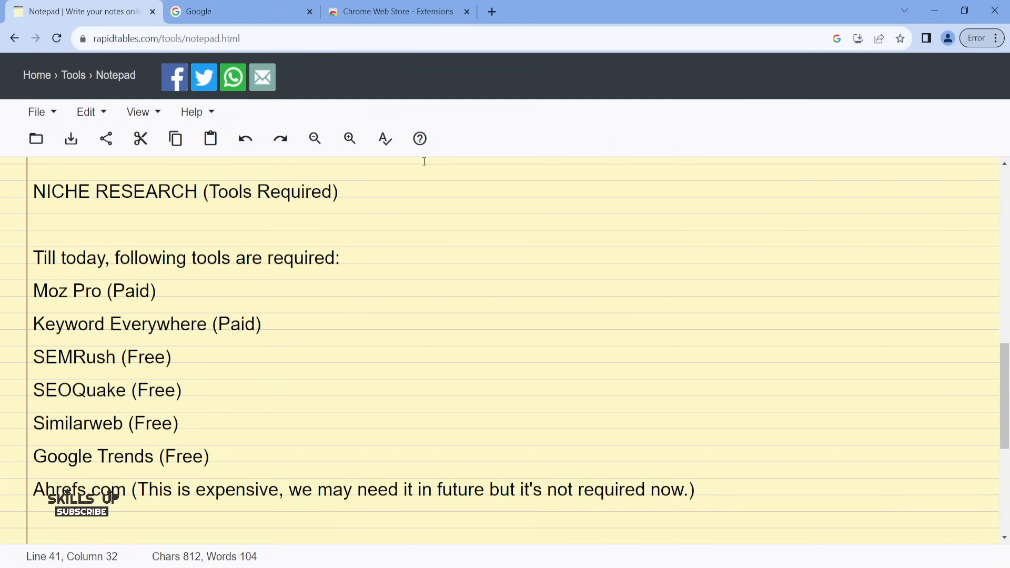
left_click_drag(361, 192, 31, 195)
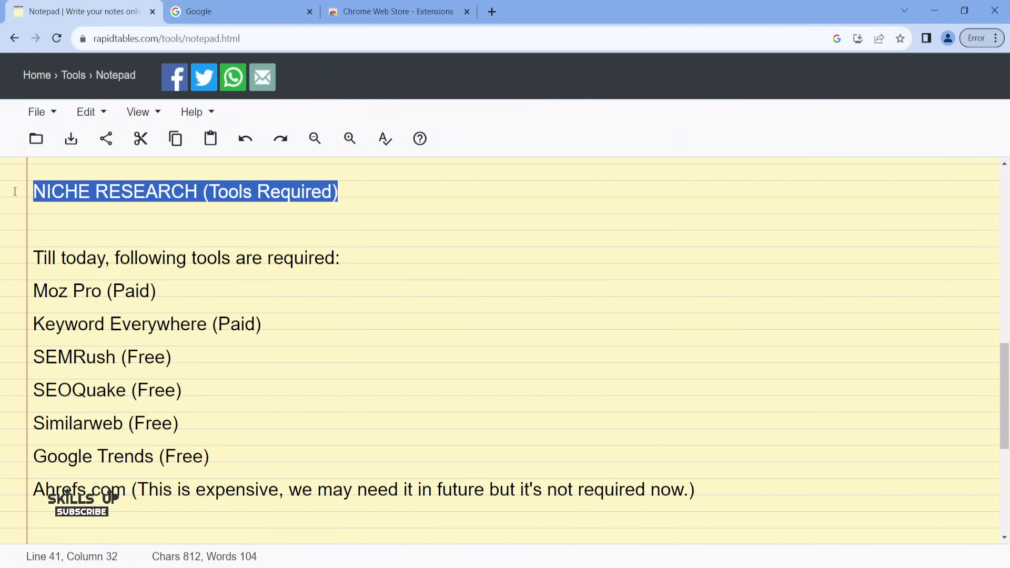
left_click(75, 206)
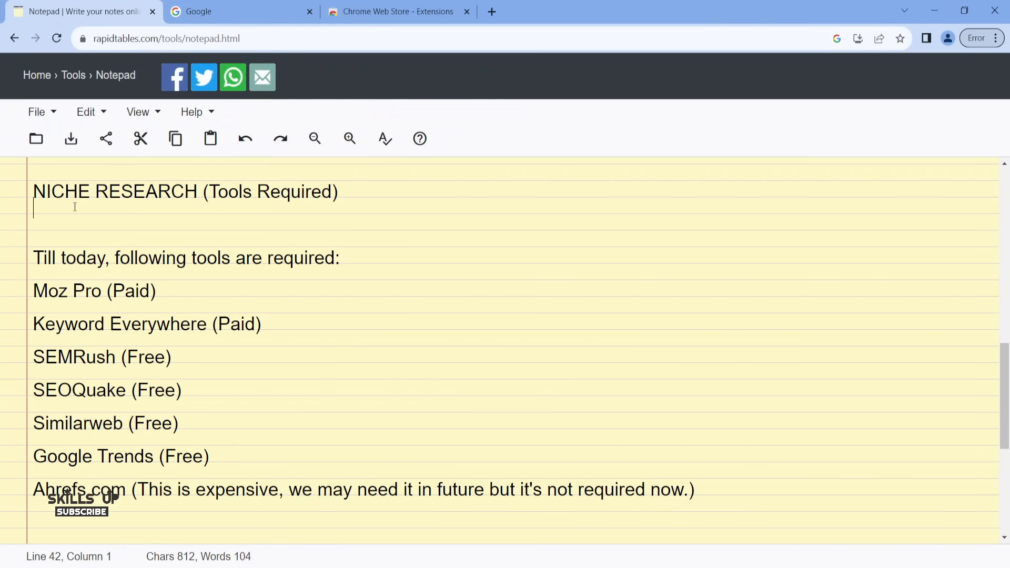
left_click_drag(32, 258, 363, 264)
left_click(363, 264)
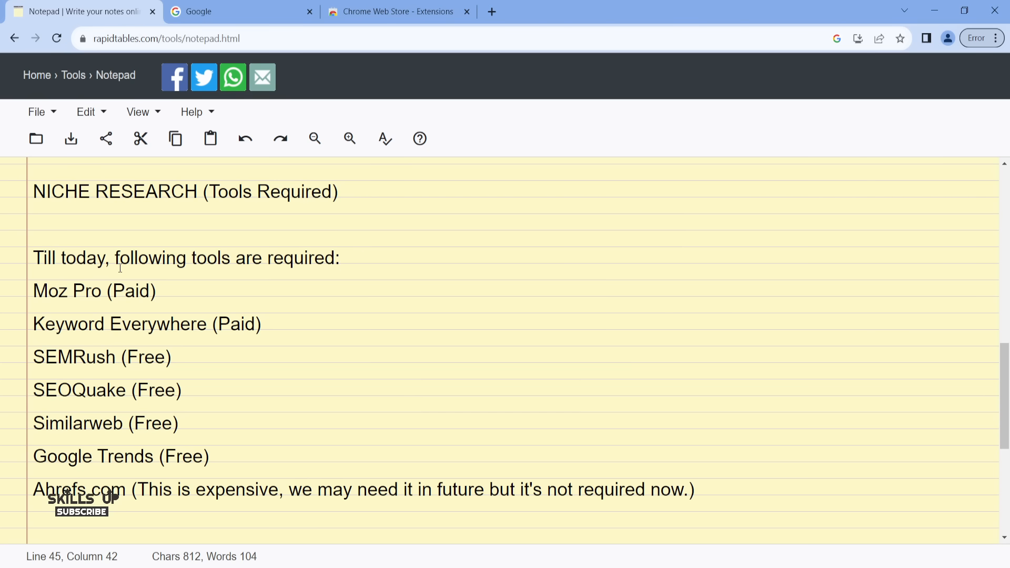
left_click_drag(277, 322, 33, 326)
left_click(33, 326)
left_click_drag(170, 294, 33, 291)
left_click(33, 291)
left_click_drag(172, 357, 38, 356)
left_click(38, 355)
mouse_move(37, 390)
left_mouse_down()
mouse_move(158, 390)
mouse_move(198, 377)
mouse_move(194, 387)
mouse_move(38, 390)
left_mouse_up()
left_click(194, 387)
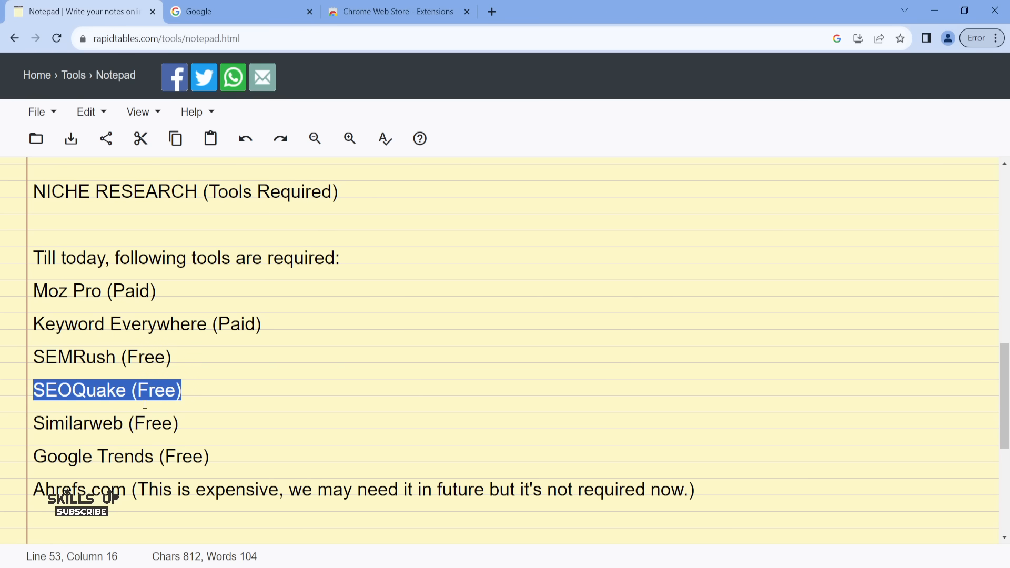
Review the notes on the free tools SEMRush, SEOQuake, Similarweb and Google Trends, plus the Ahrefs.com remark.
left_click_drag(38, 356, 171, 356)
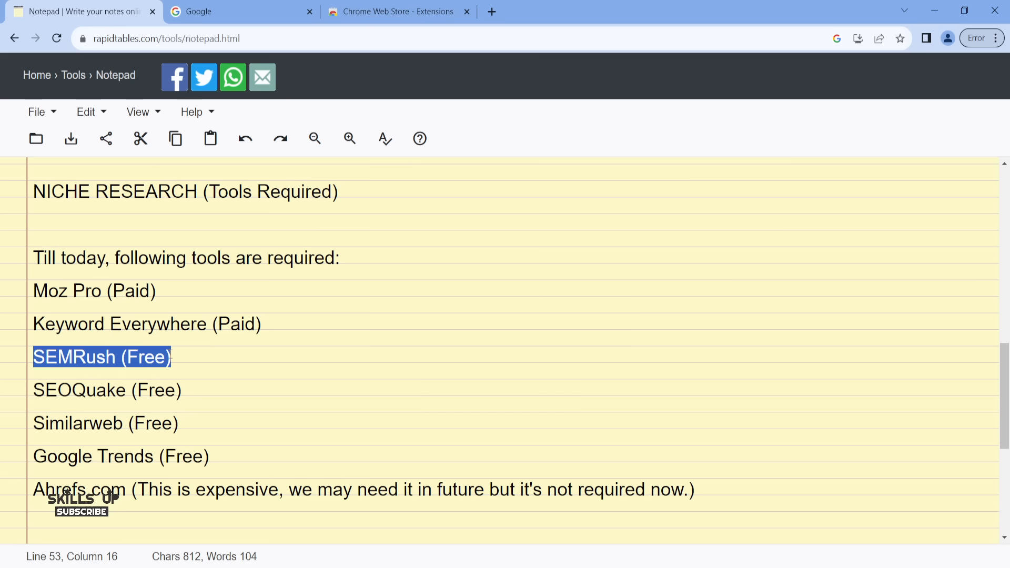
left_click(169, 355)
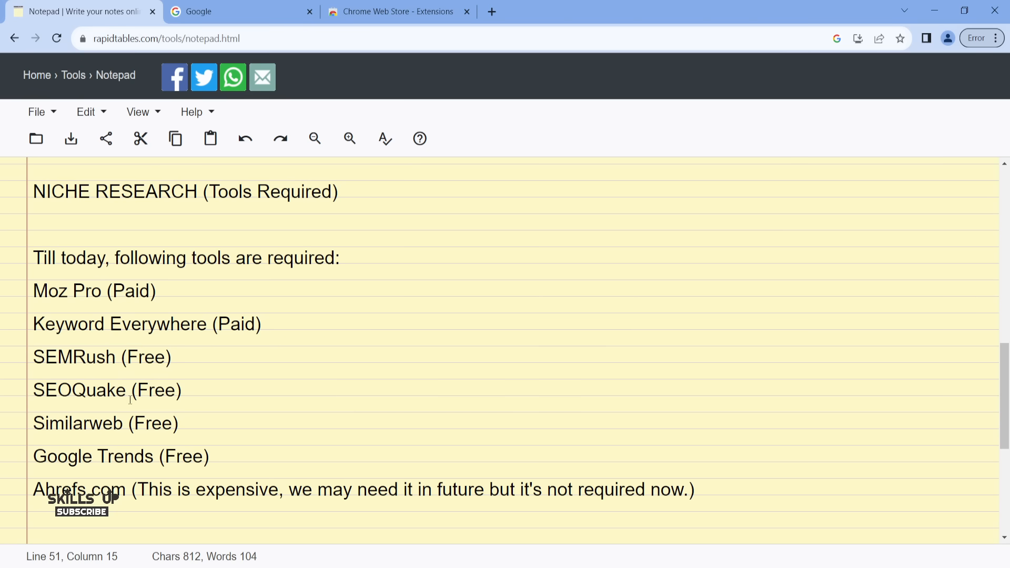
left_click_drag(192, 399, 2, 393)
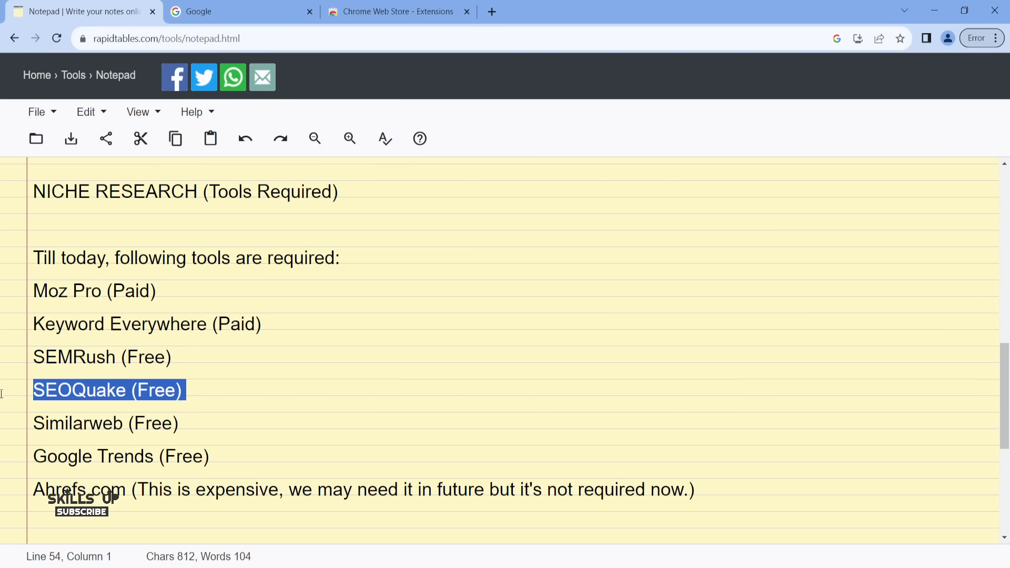
left_click_drag(192, 433, 26, 431)
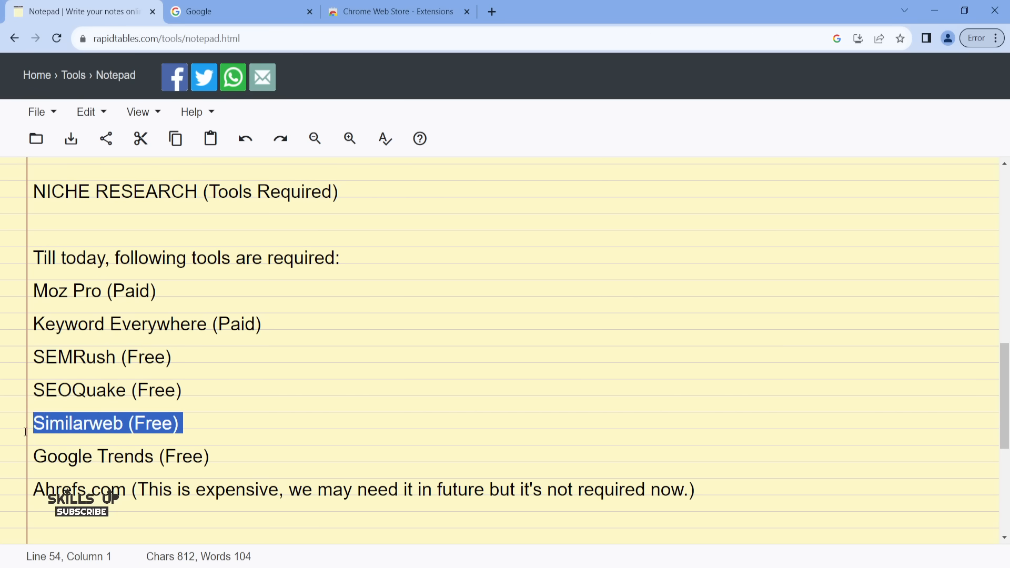
left_click(26, 431)
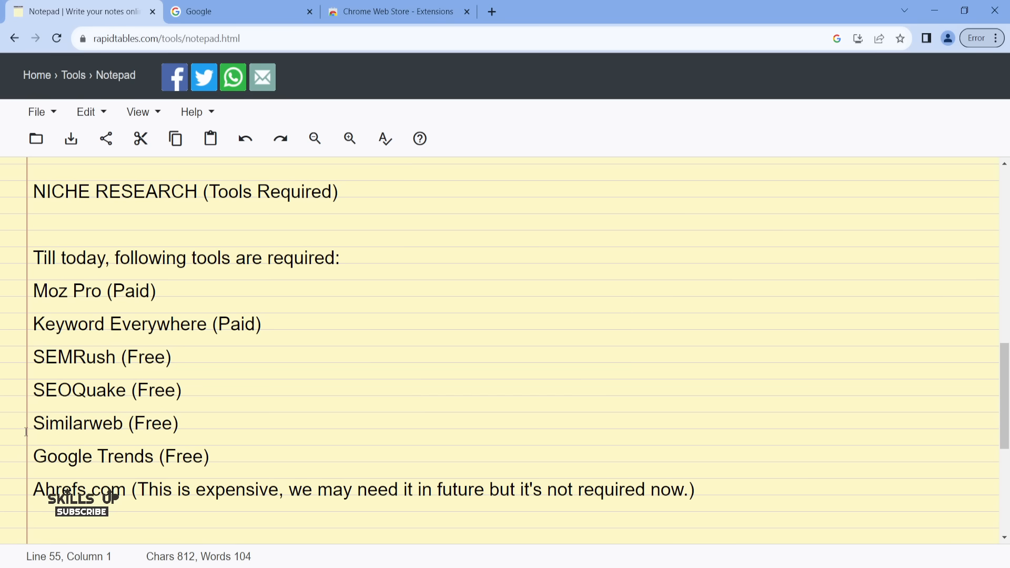
left_click_drag(37, 425, 257, 422)
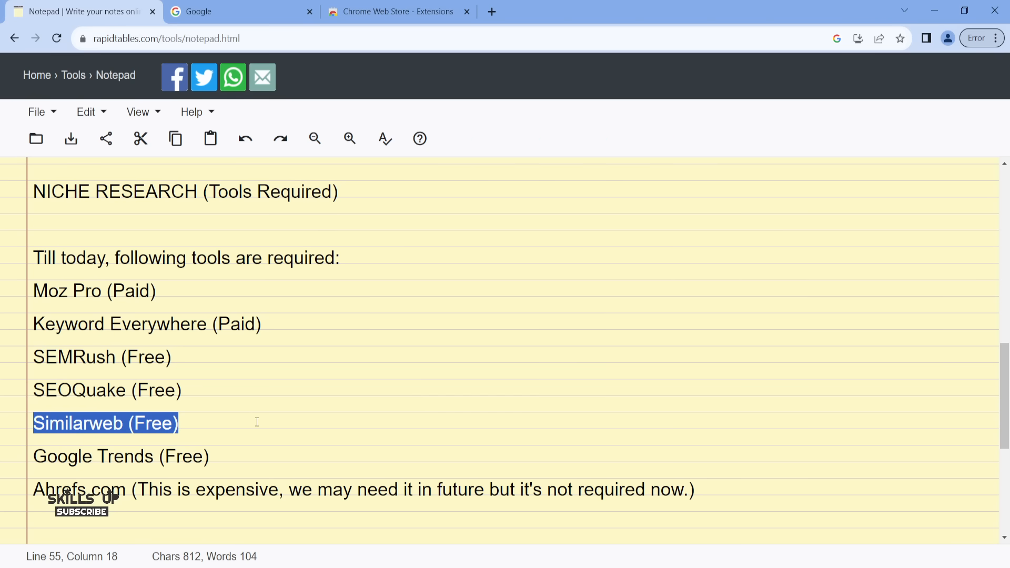
left_click(209, 421)
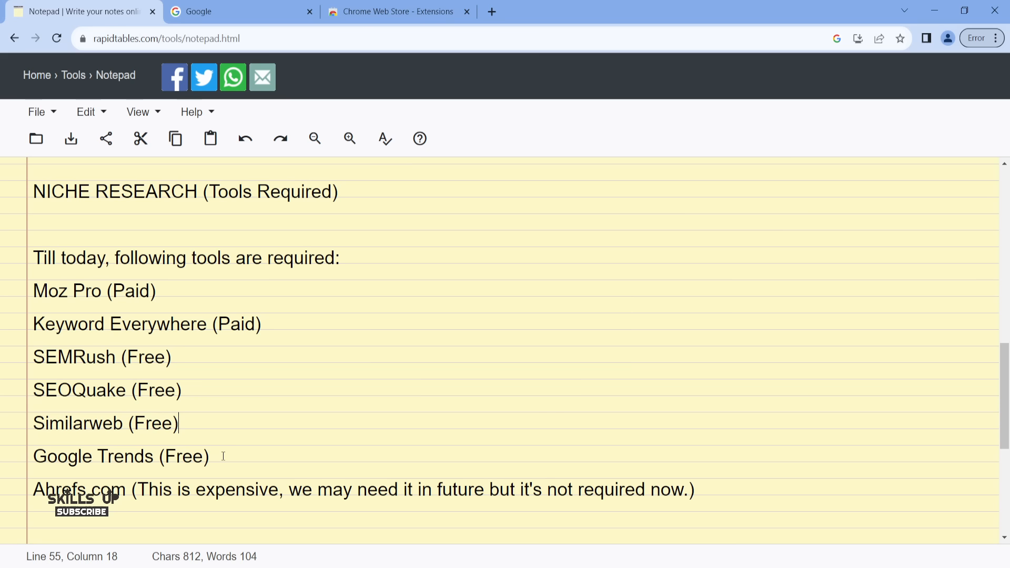
left_click_drag(223, 456, 19, 456)
left_click_drag(209, 456, 120, 487)
left_click(39, 465)
left_click(120, 488)
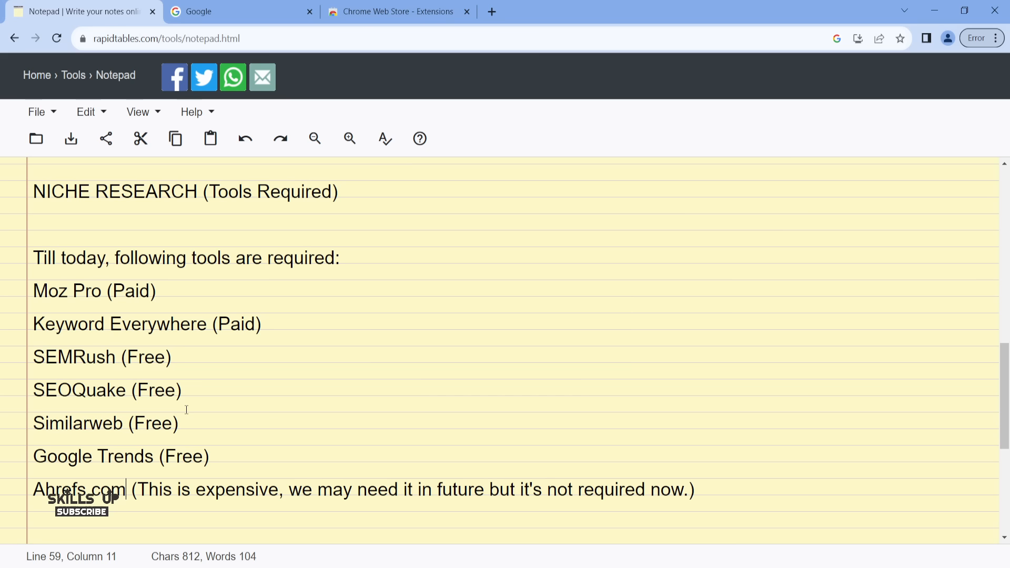
left_click_drag(24, 494, 714, 489)
left_click(715, 490)
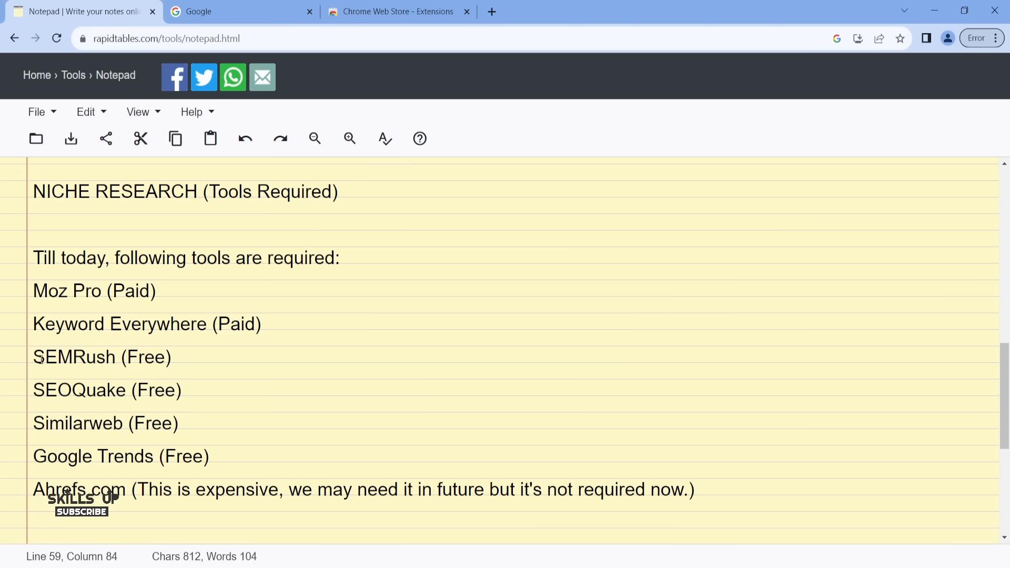
left_click_drag(38, 356, 211, 351)
left_click(212, 352)
left_click_drag(212, 352, 25, 355)
left_click(104, 386)
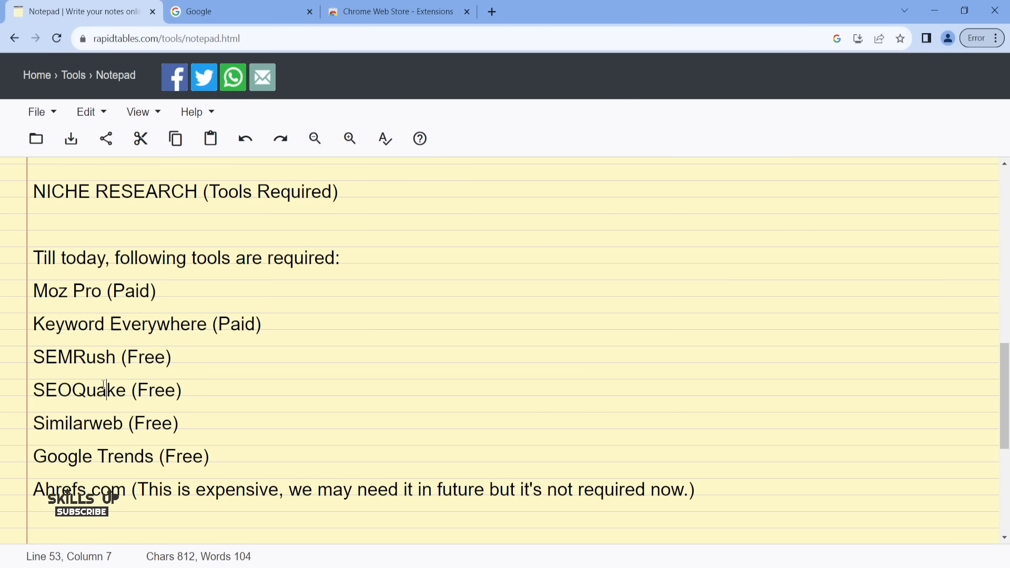
Copy the name SEOQuake from the notes and search the Chrome Web Store for it.
mouse_move(44, 392)
left_mouse_down()
mouse_move(153, 392)
mouse_move(36, 393)
left_mouse_up()
key("ctrl+c")
left_click(127, 391)
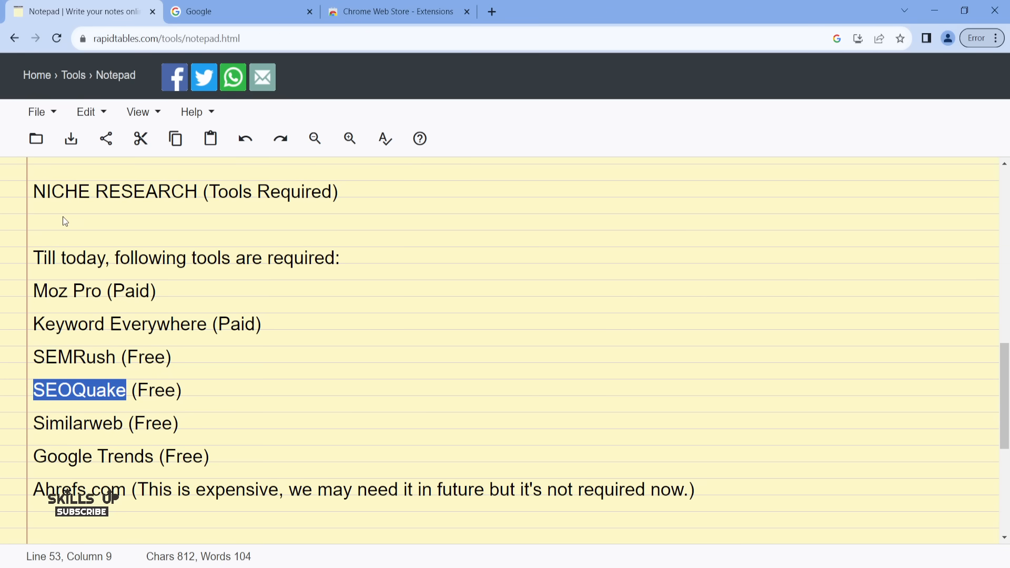
left_click(359, 8)
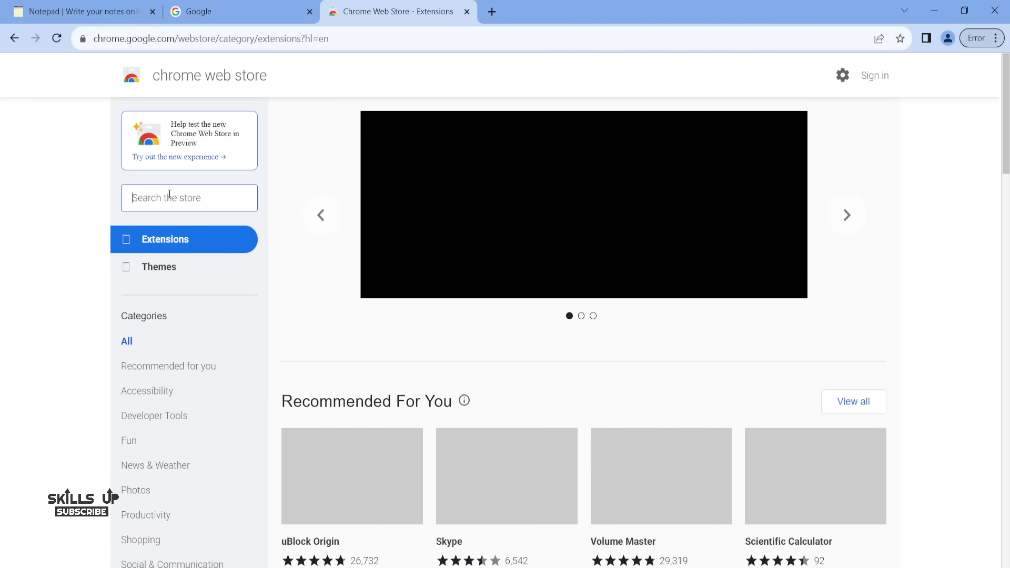
left_click(169, 195)
key("ctrl+v")
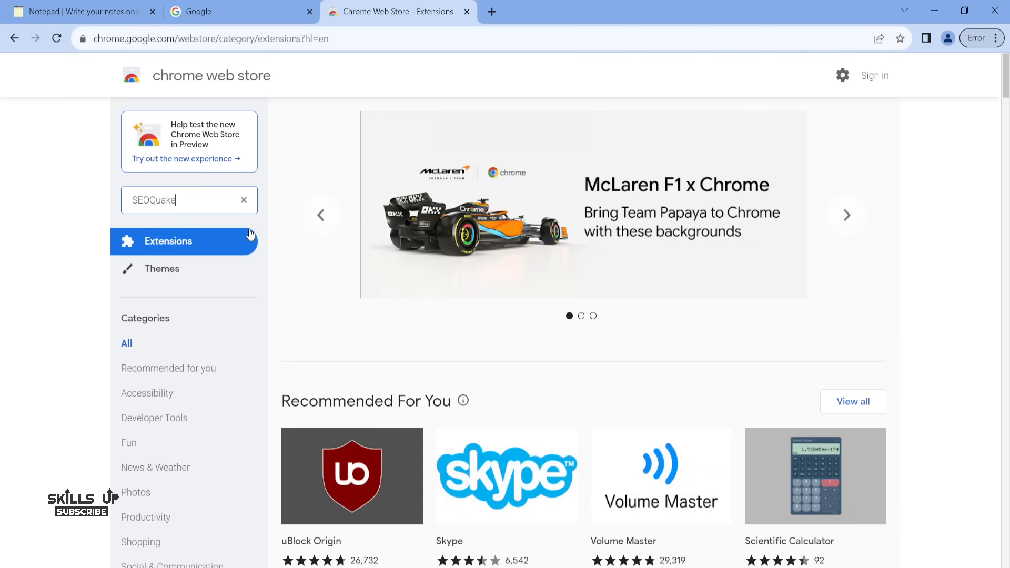
key("Return")
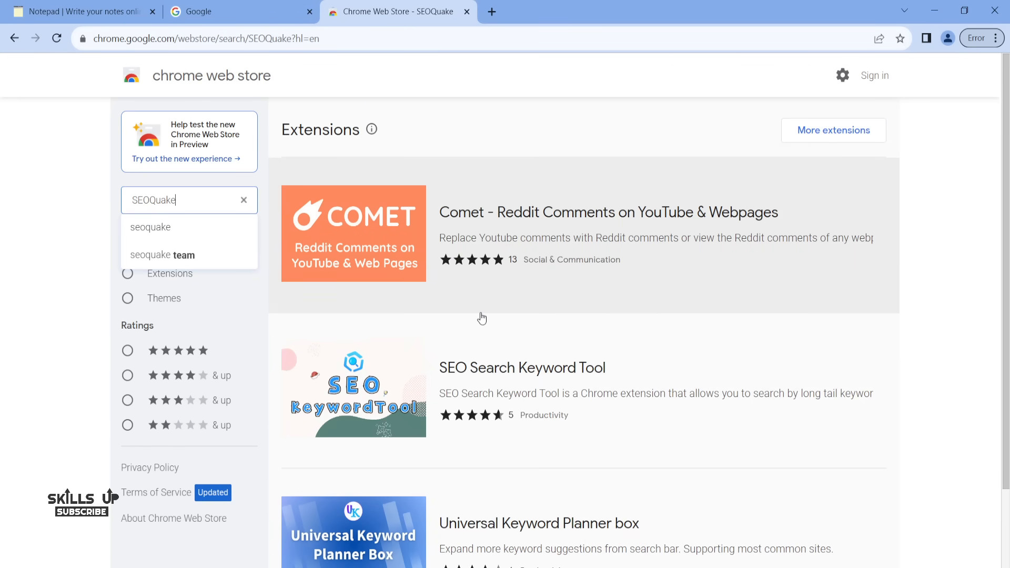
scroll(479, 316, "down", 2)
scroll(482, 317, "up", 2)
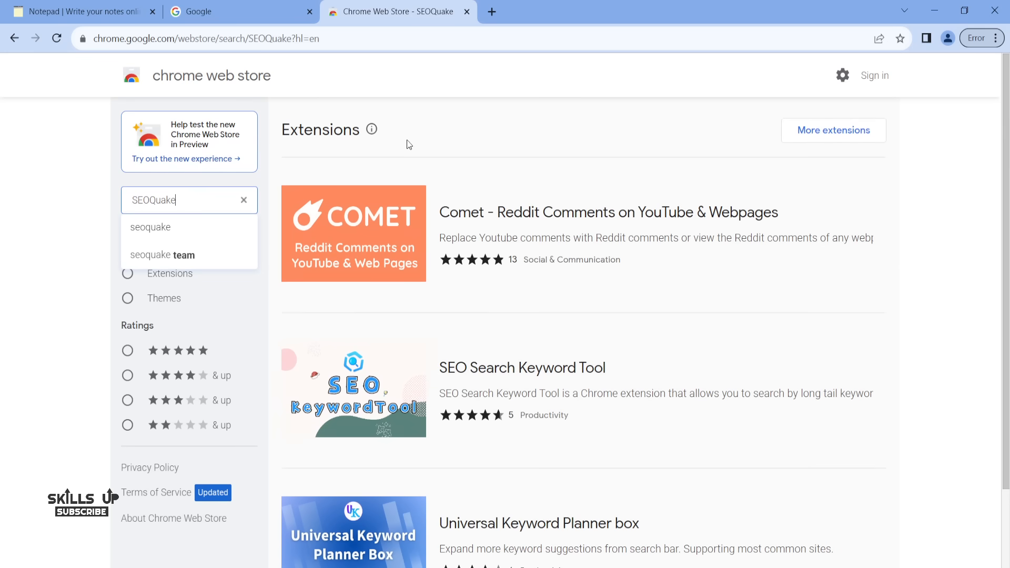
Find the SEOquake extension's Chrome Web Store page through a Google search for SEOQuake and add it to Chrome.
left_click(343, 43)
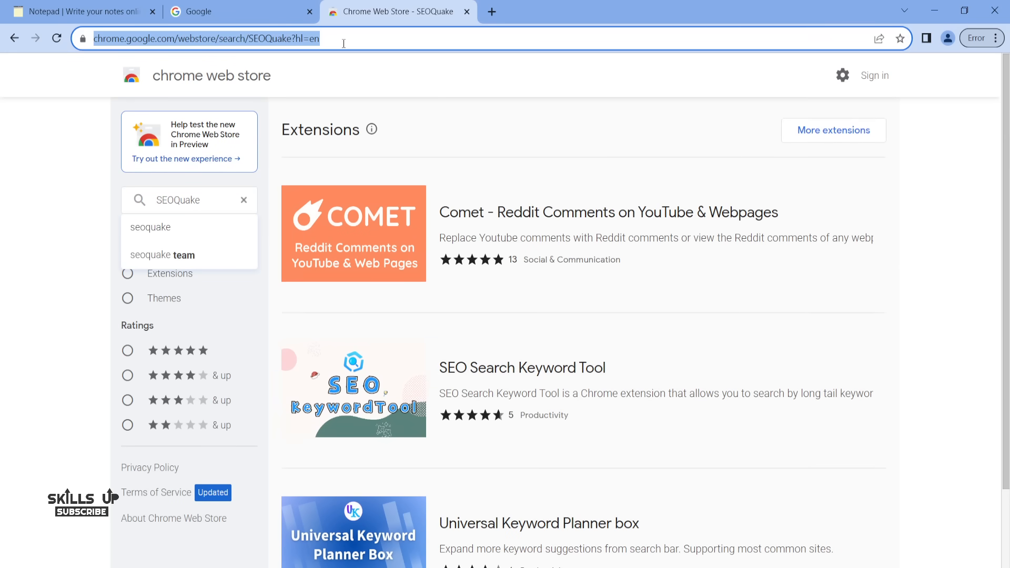
key("ctrl+v")
key("Return")
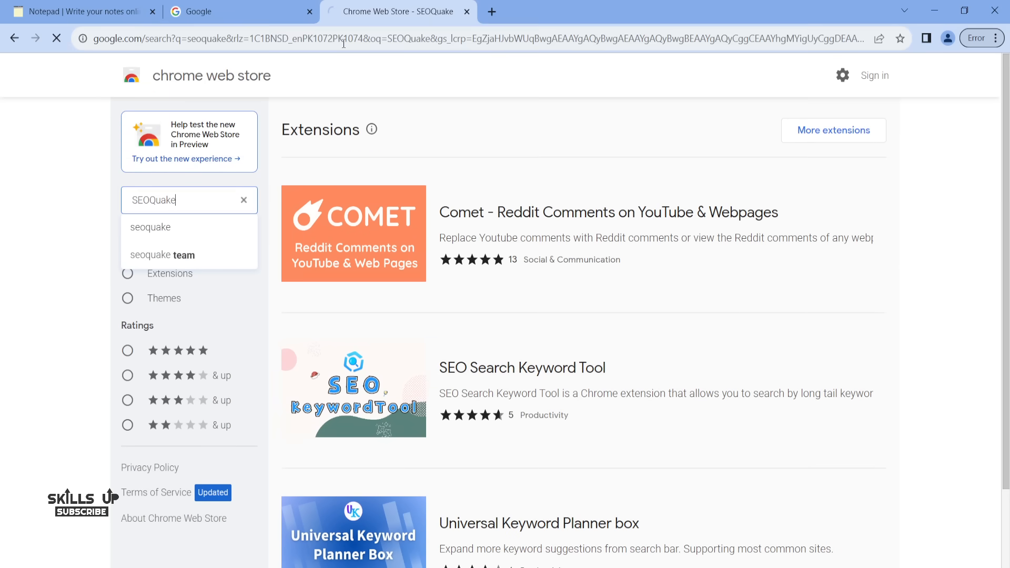
left_click(164, 329)
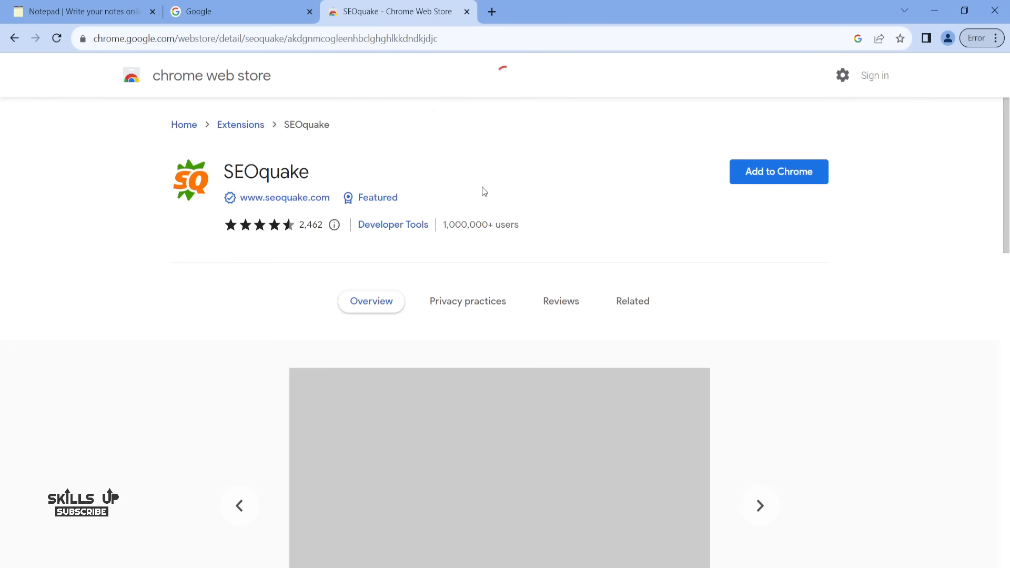
left_click(770, 172)
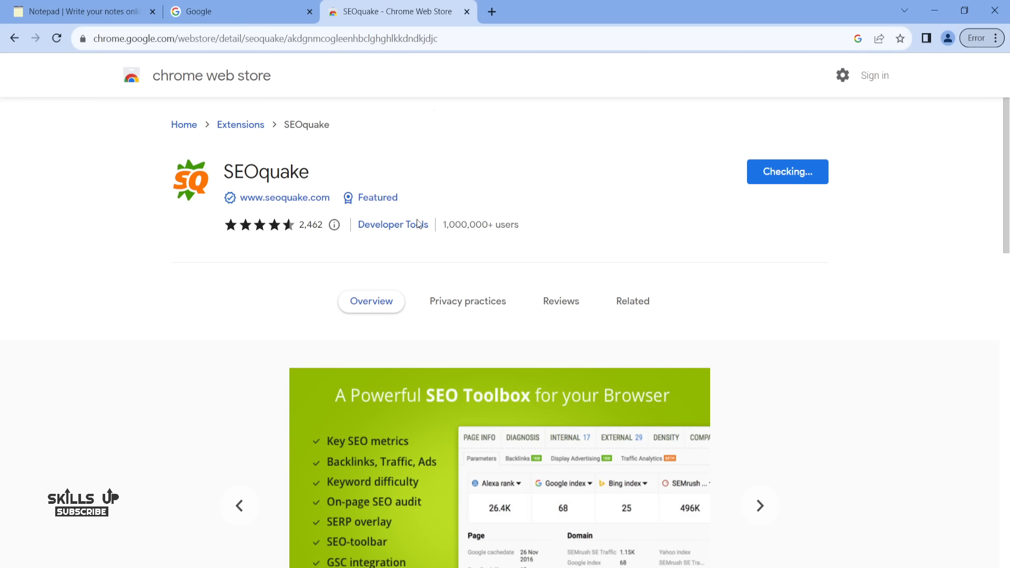
Copy the name Similarweb from the notes and run a Google search for it in the SEOquake store page's tab.
left_click(103, 21)
left_click_drag(33, 423, 123, 423)
key("ctrl+c")
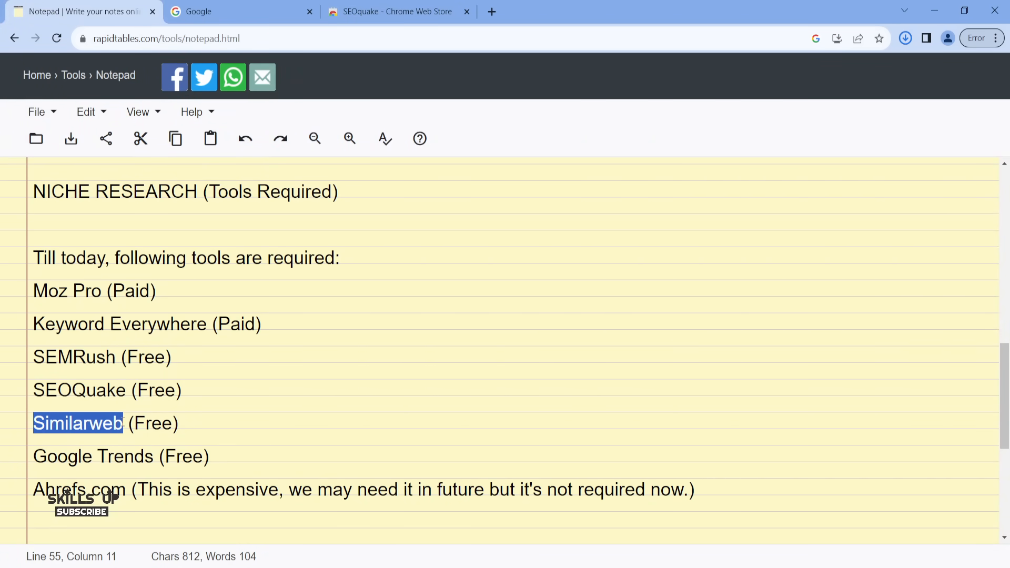
left_click(218, 9)
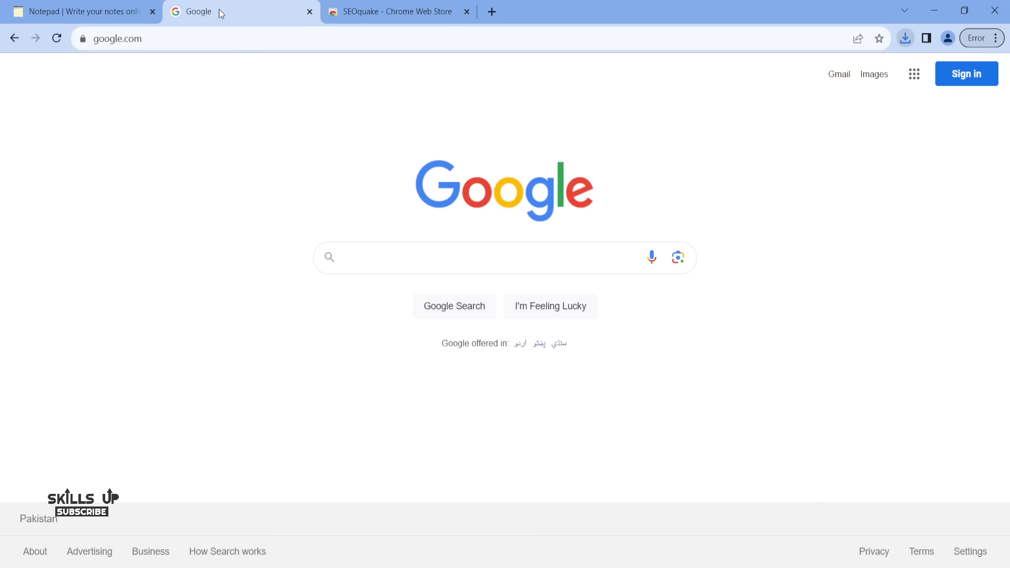
left_click(424, 20)
left_click(391, 41)
key("ctrl+v")
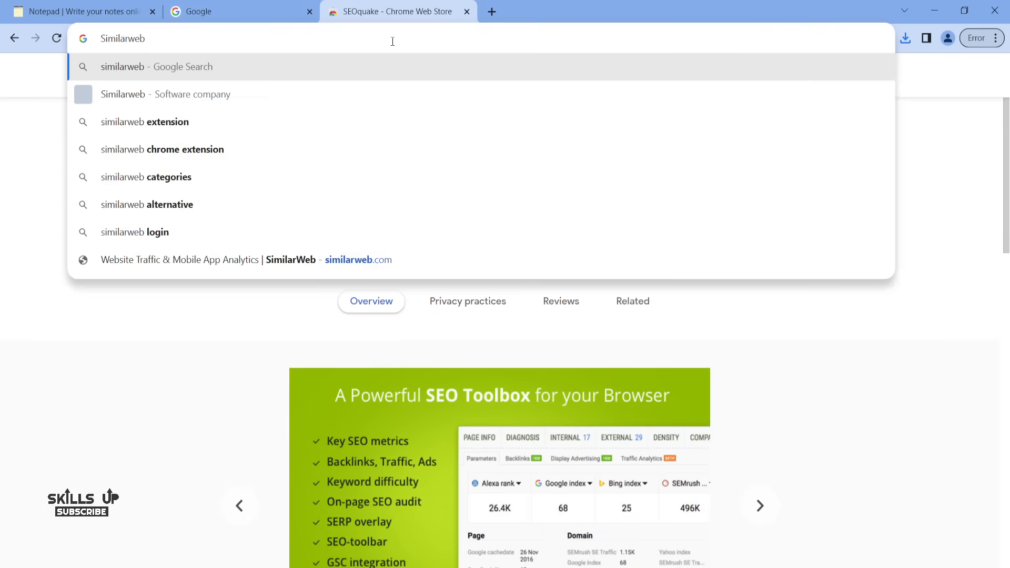
key("Return")
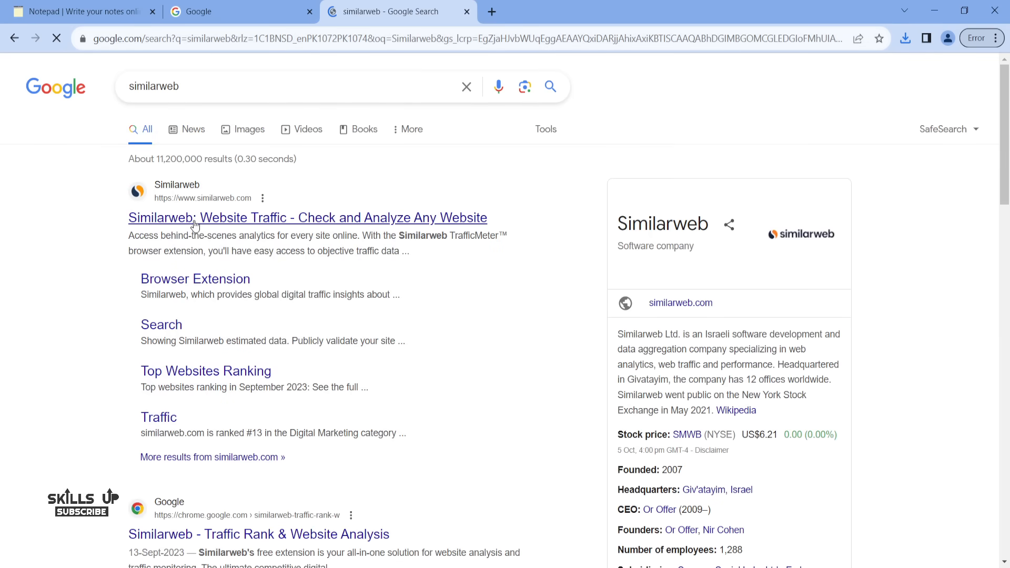
Open the Chrome Web Store page of "Similarweb - Traffic Rank & Website Analysis" from the search results and add the extension to Chrome.
left_click(195, 225)
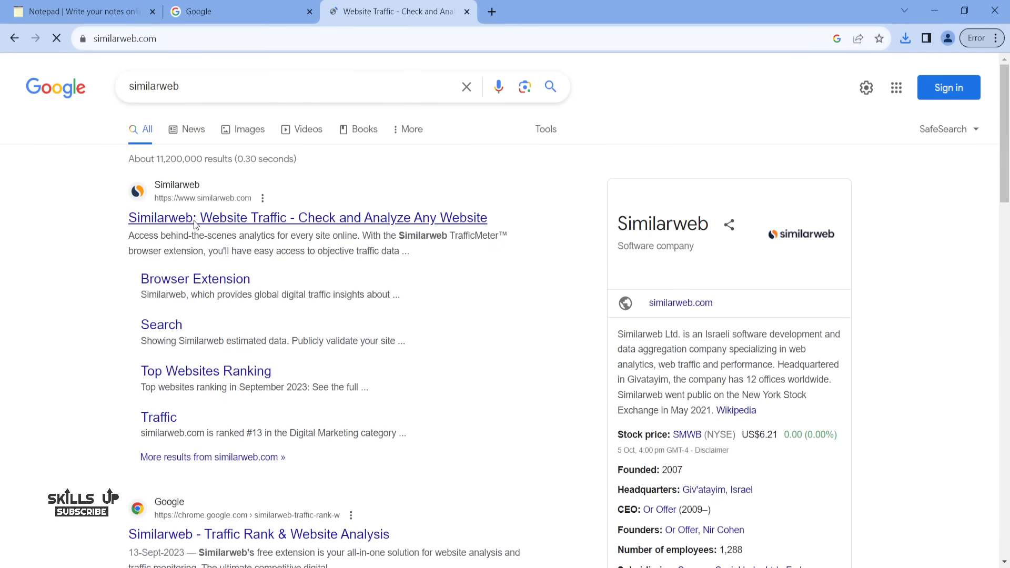
left_click(13, 41)
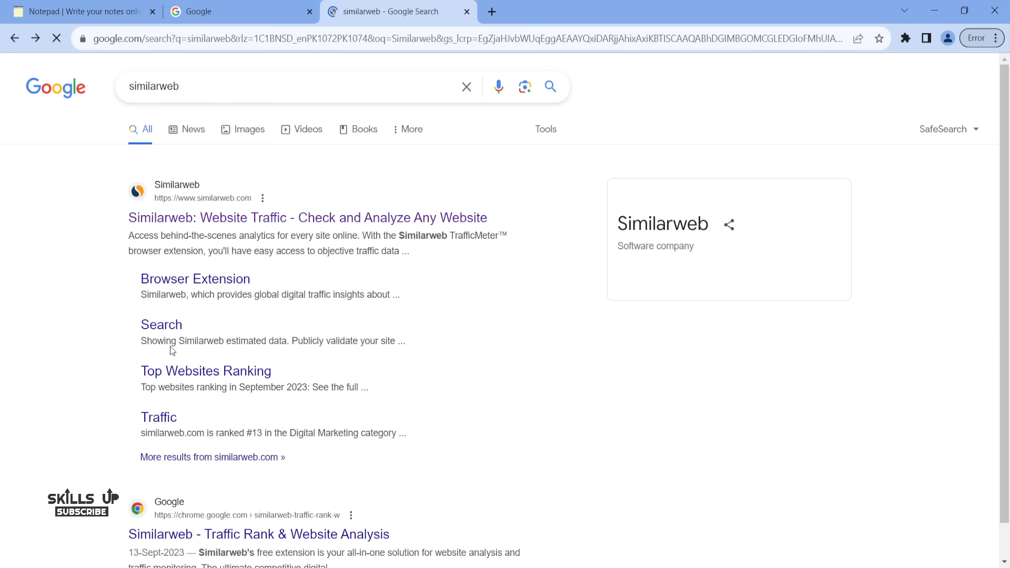
left_click(198, 534)
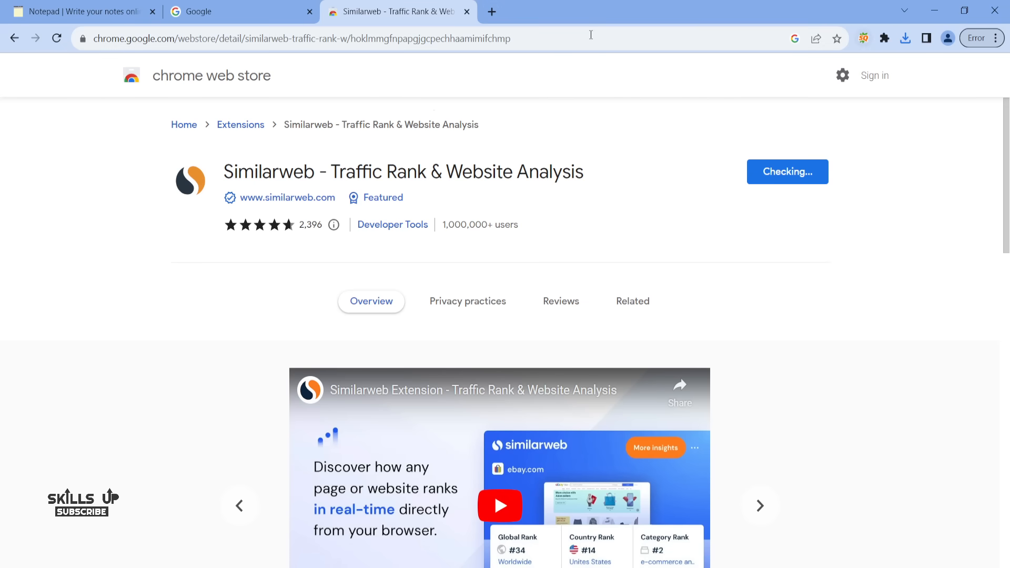
left_click(565, 37)
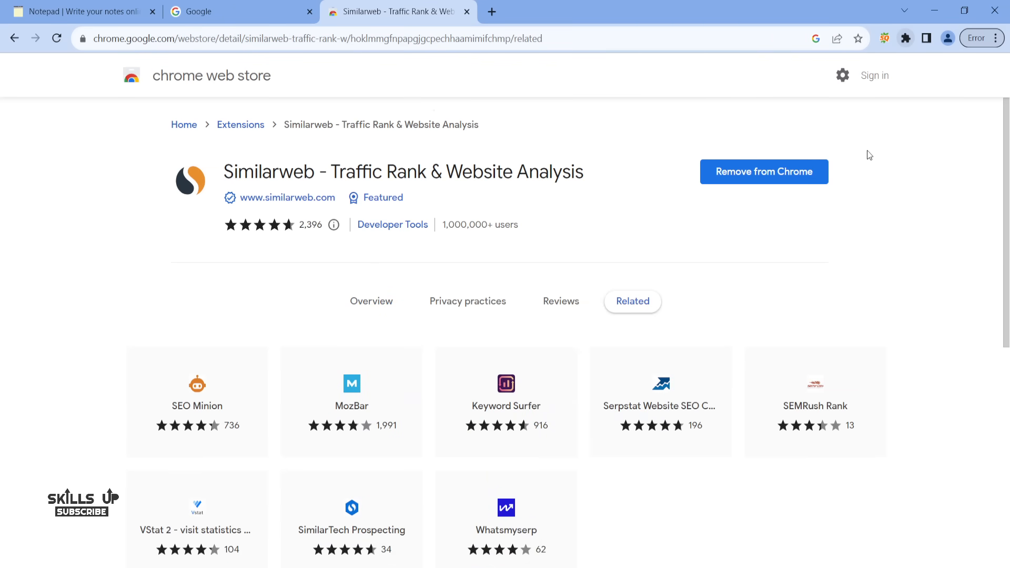
Run a Google search for "odi world cup 2023" in the Similarweb extension's welcome page tab.
left_click(572, 38)
key("ctrl+a")
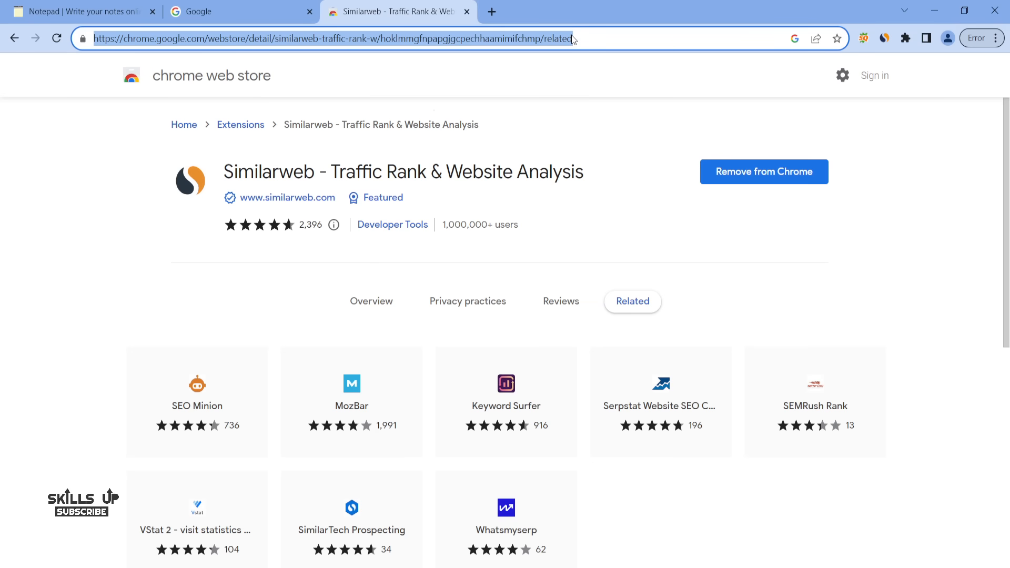
type("odi wo")
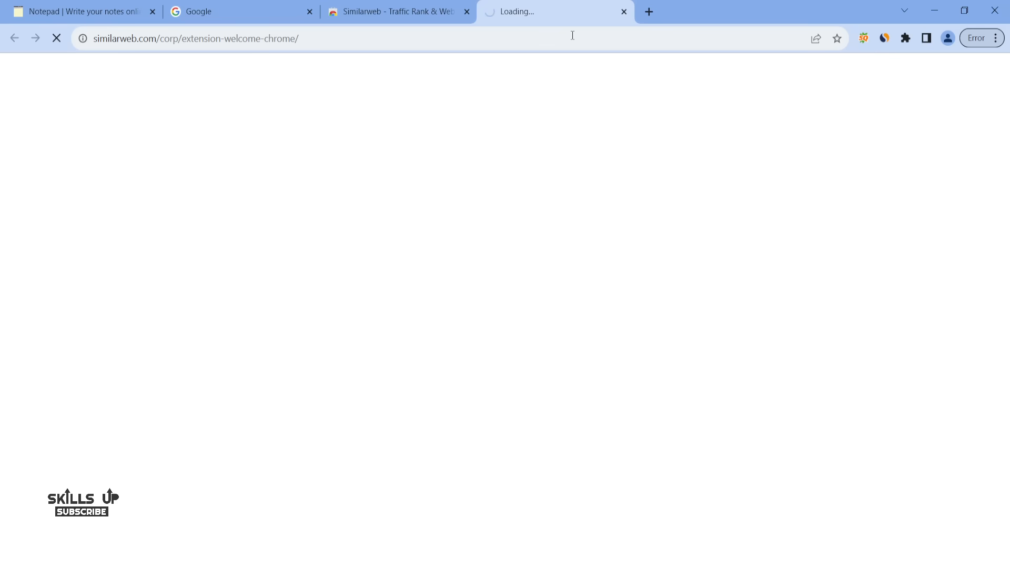
left_click(496, 42)
type("o")
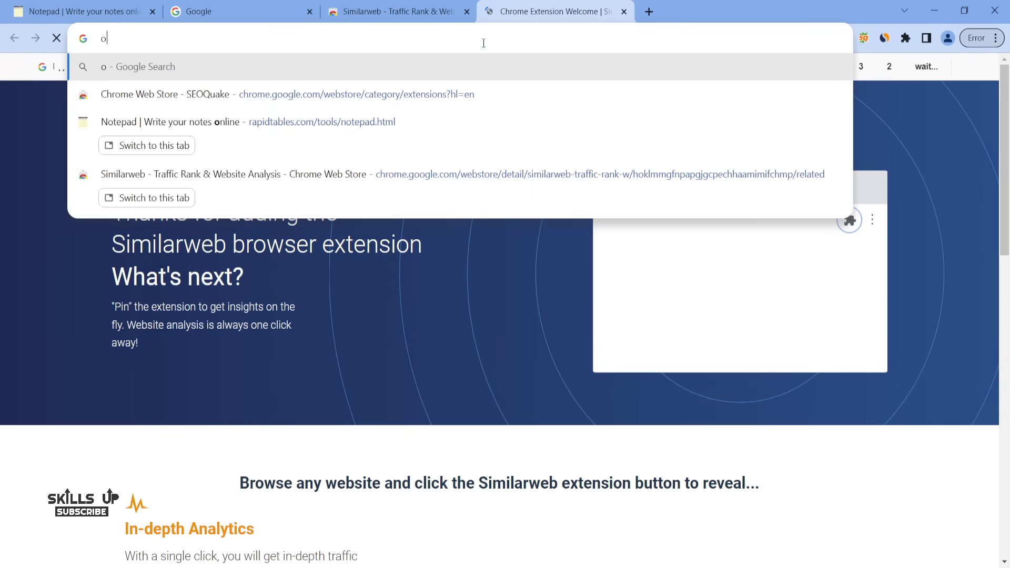
type("di ")
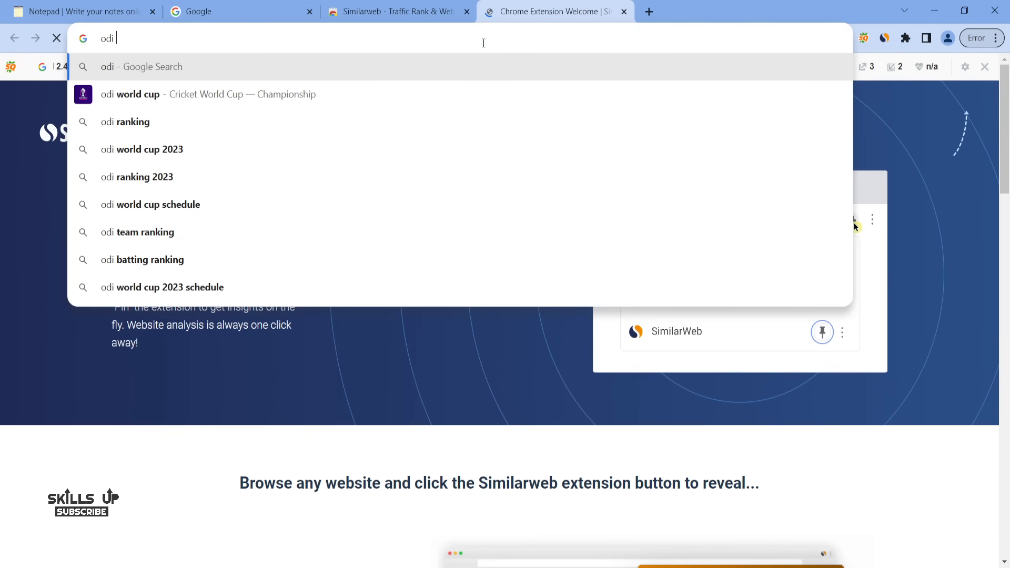
type("w")
left_click(174, 153)
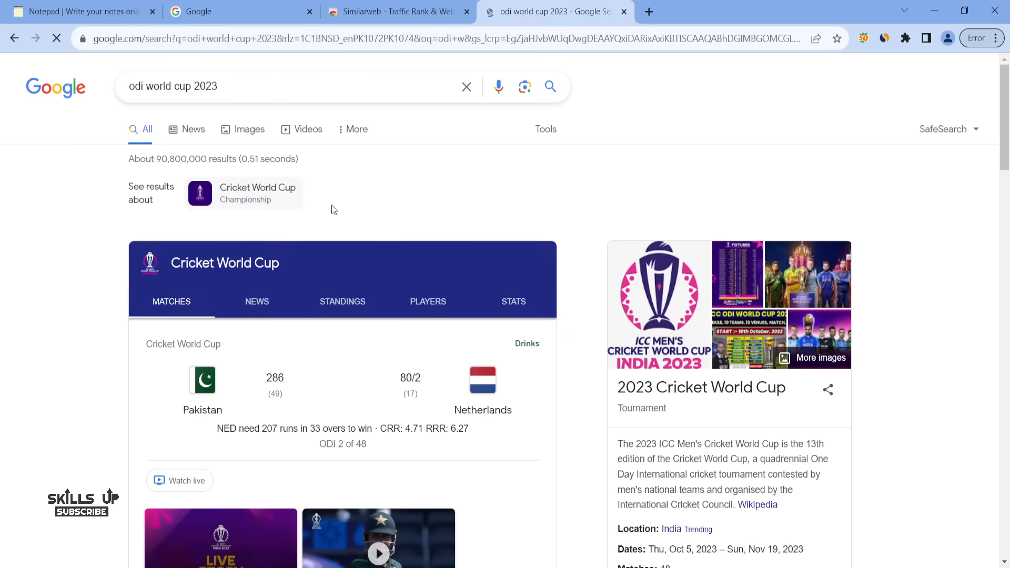
Examine the SEOquake metrics under the organic search results and the keyword difficulty shown for the query.
scroll(332, 210, "down", 3)
scroll(332, 209, "down", 10)
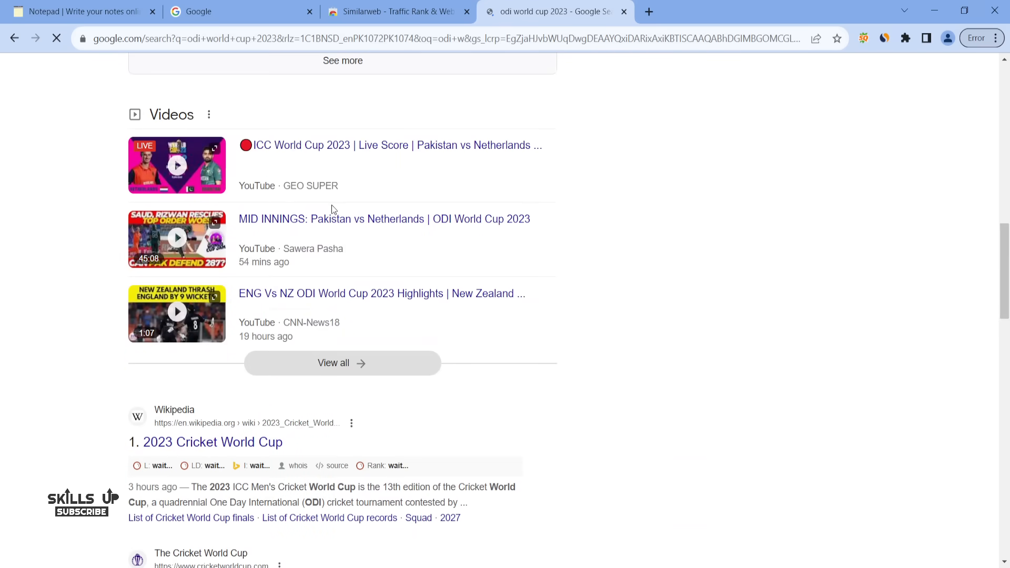
scroll(331, 210, "down", 6)
scroll(332, 209, "up", 2)
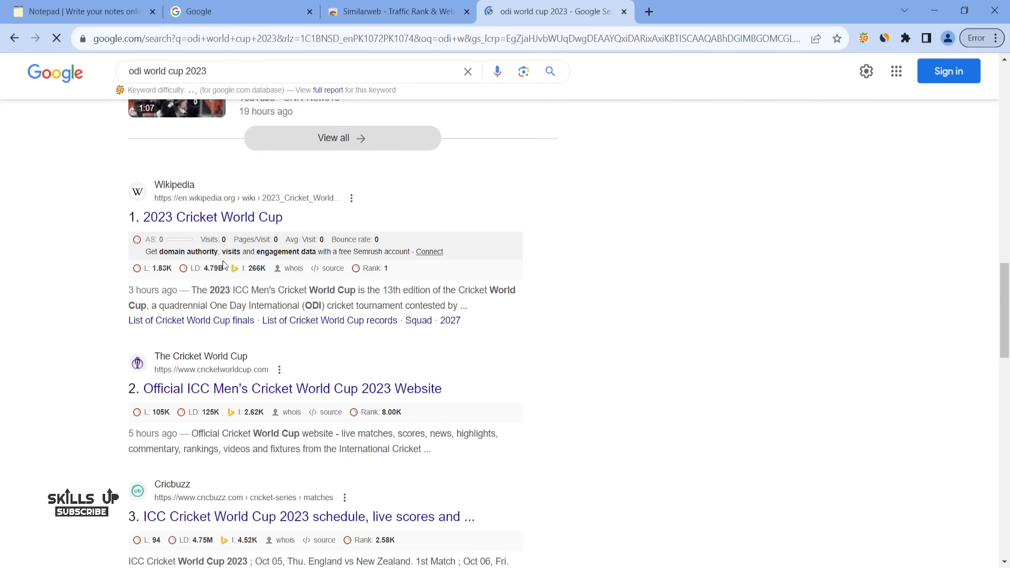
scroll(326, 272, "down", 5)
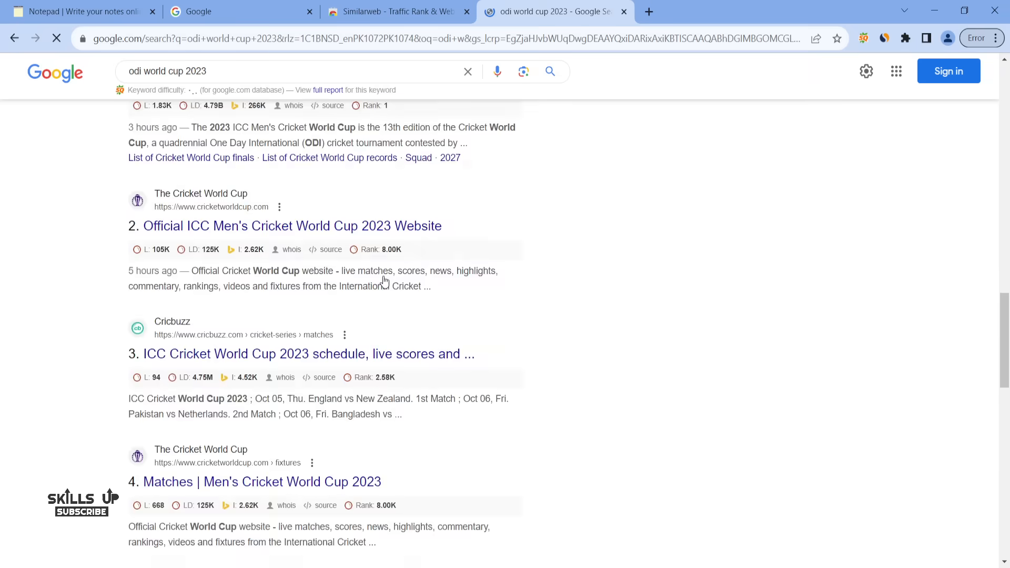
scroll(384, 282, "up", 1)
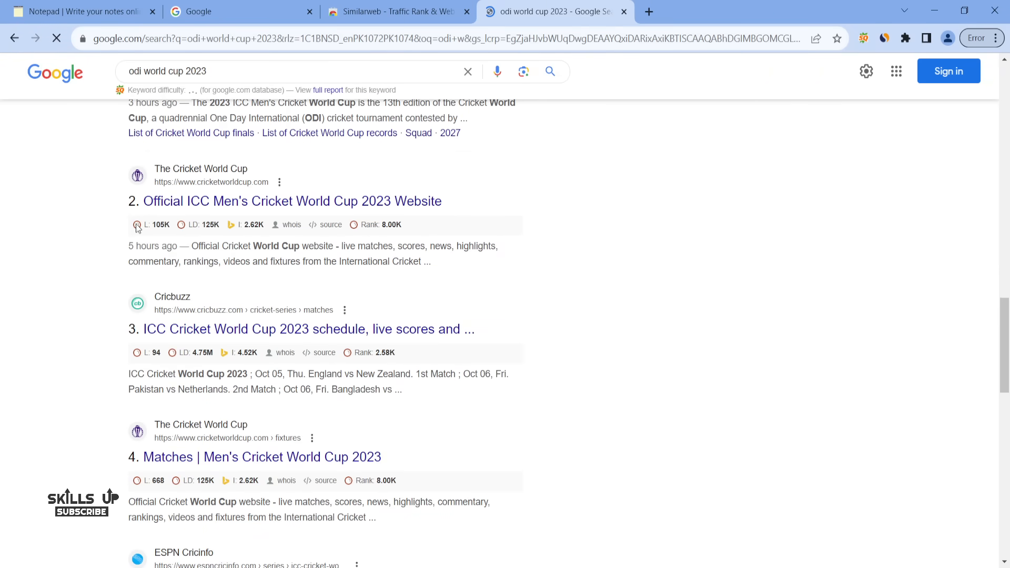
scroll(137, 227, "up", 10)
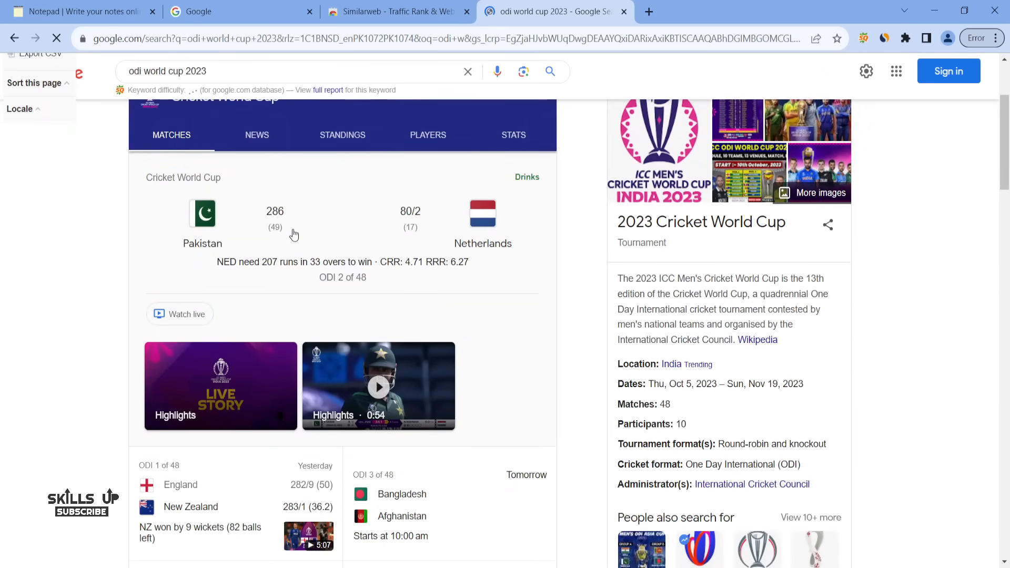
scroll(381, 248, "up", 3)
scroll(308, 260, "down", 10)
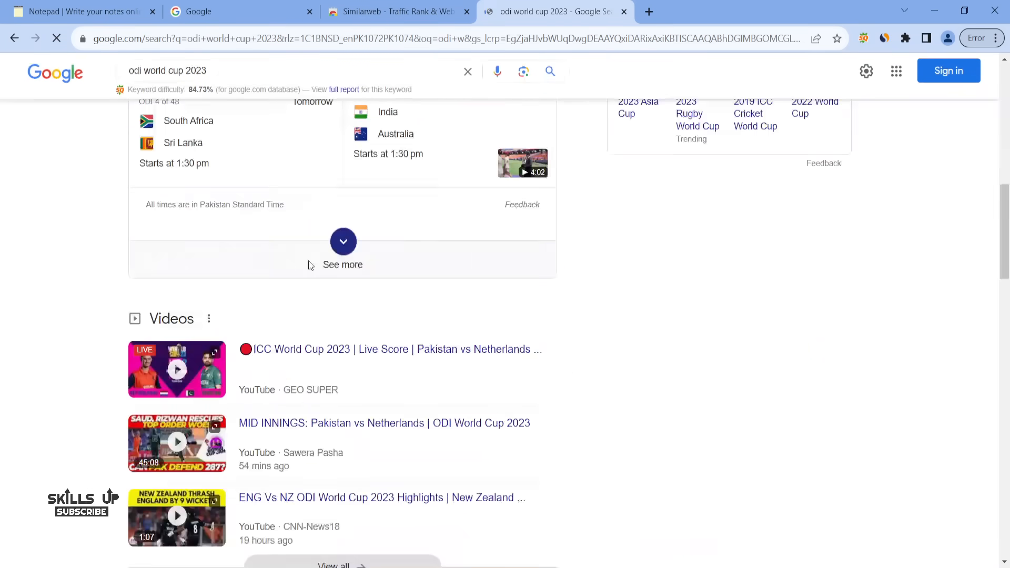
scroll(308, 260, "down", 10)
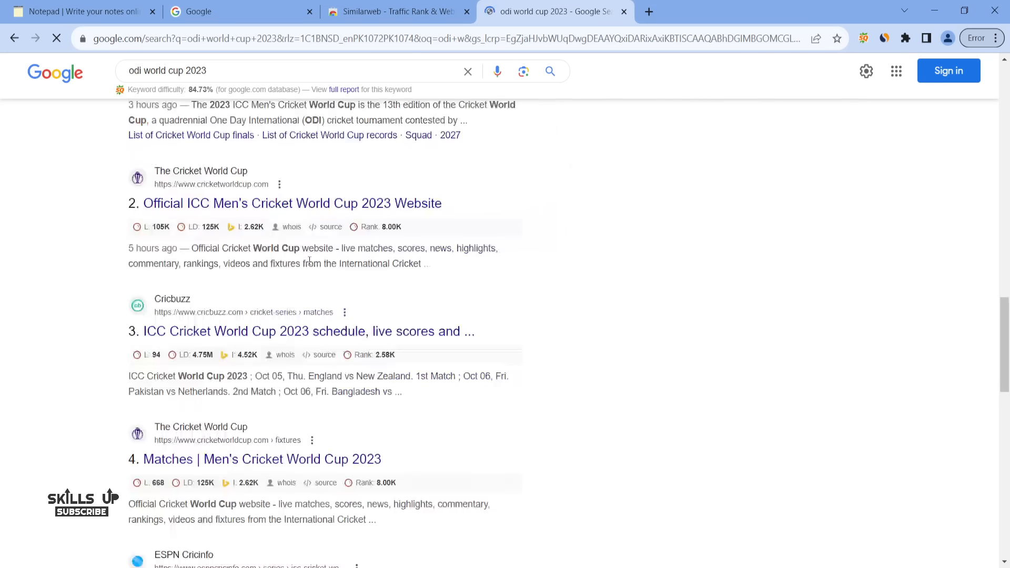
Open the Official ICC Men's Cricket World Cup 2023 Website result in a new tab and bring up the Similarweb extension on it.
middle_click(278, 210)
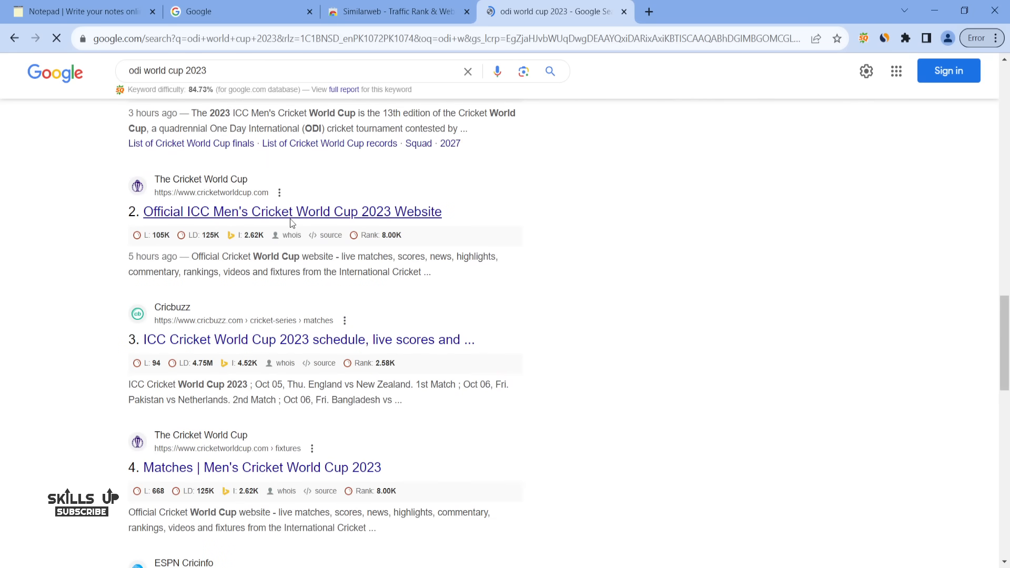
key("ctrl+Tab")
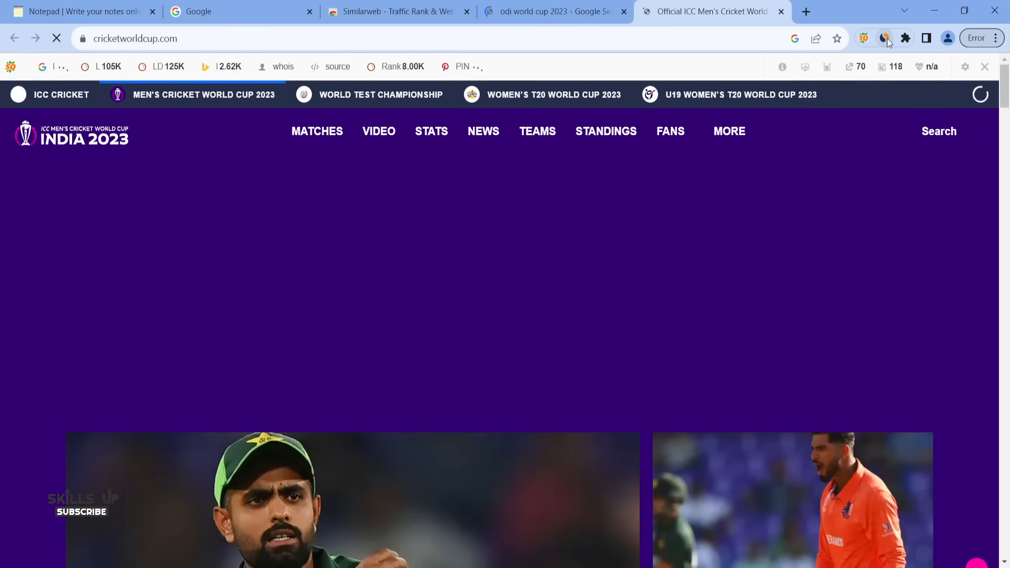
left_click(886, 40)
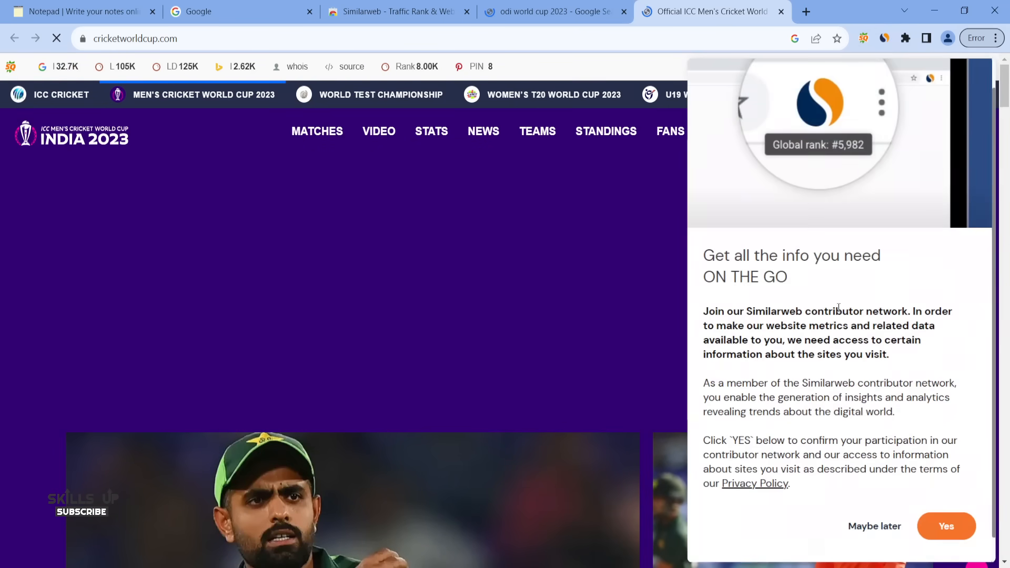
left_click(883, 525)
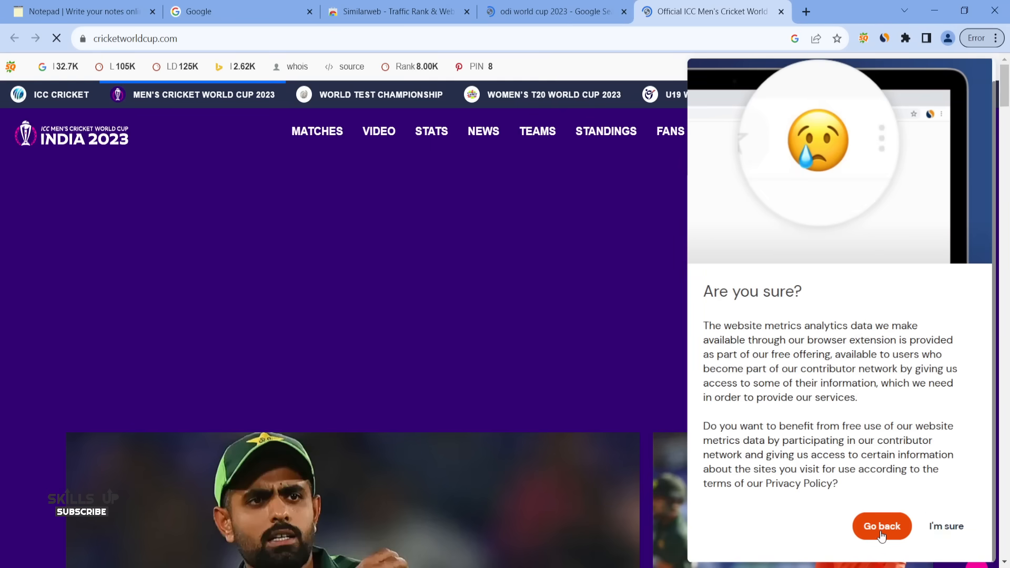
left_click(935, 535)
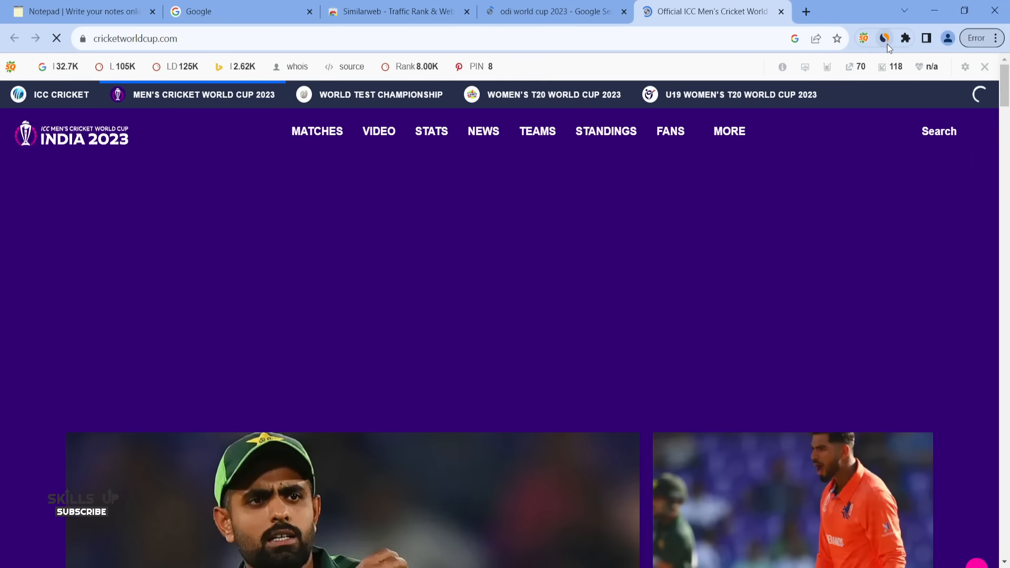
left_click(885, 40)
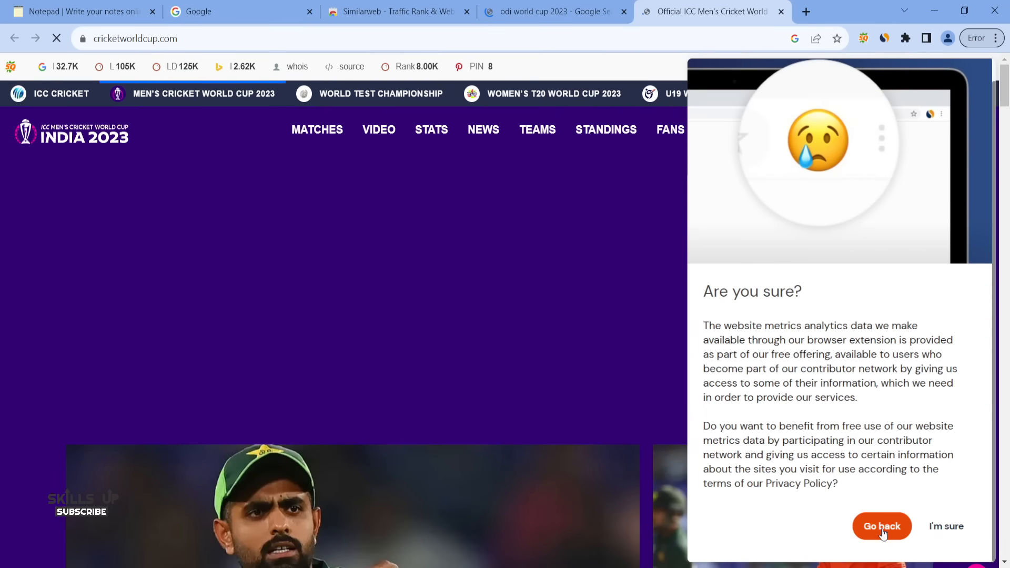
left_click(883, 533)
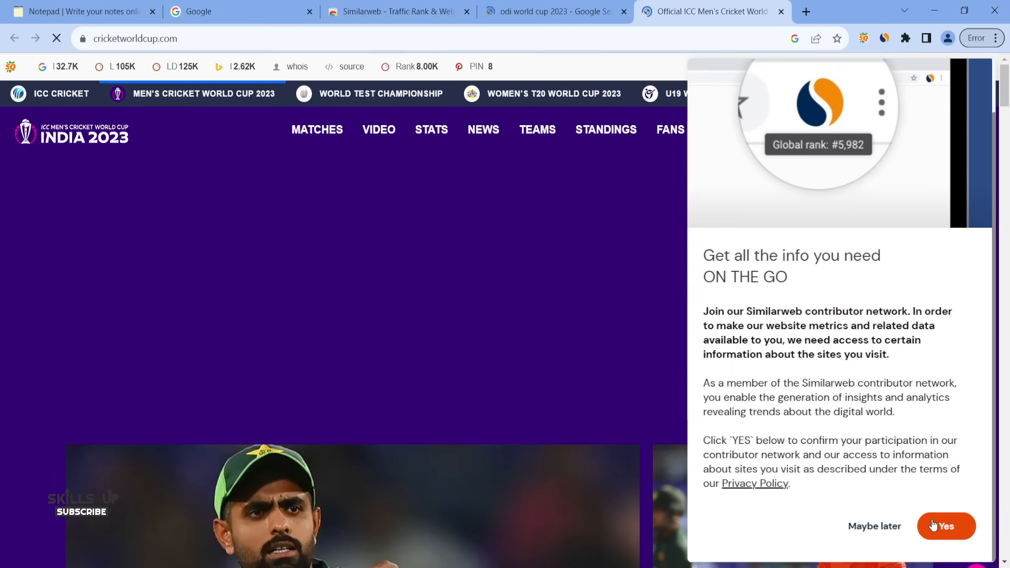
Agree to join the Similarweb contributor network and review the country rank and category rank of cricketworldcup.com.
left_click(933, 524)
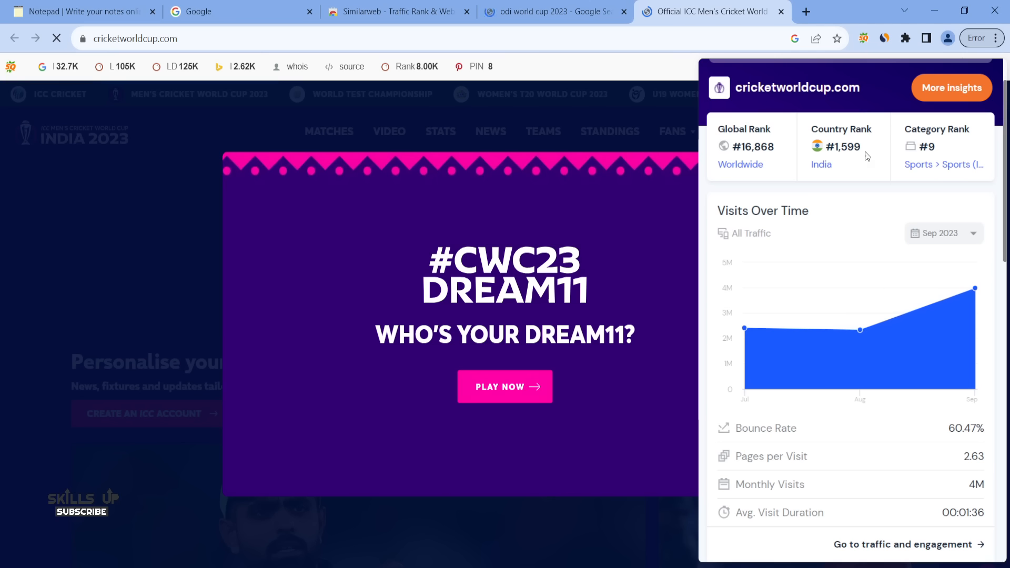
left_click_drag(825, 146, 863, 153)
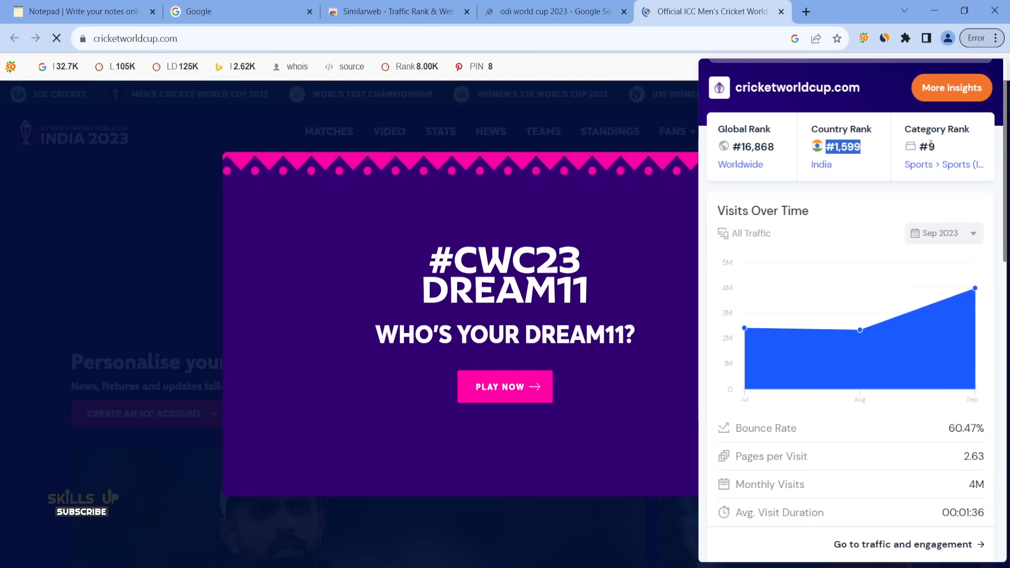
left_click_drag(936, 146, 946, 143)
left_click(946, 143)
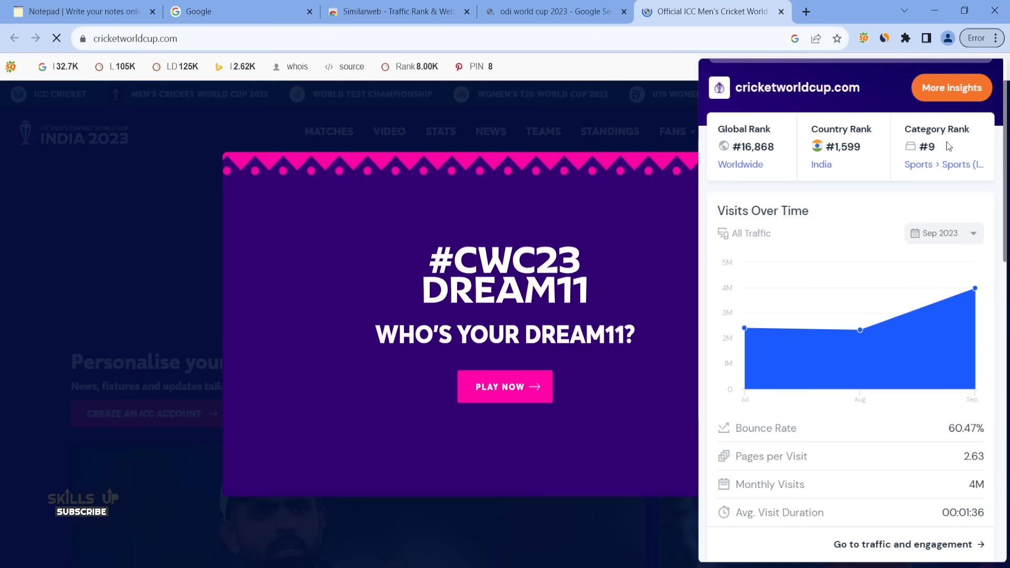
Open SEOquake's integration preferences and start connecting a free SEMrush account, reaching the Semrush login form.
left_click(600, 116)
left_click(844, 173)
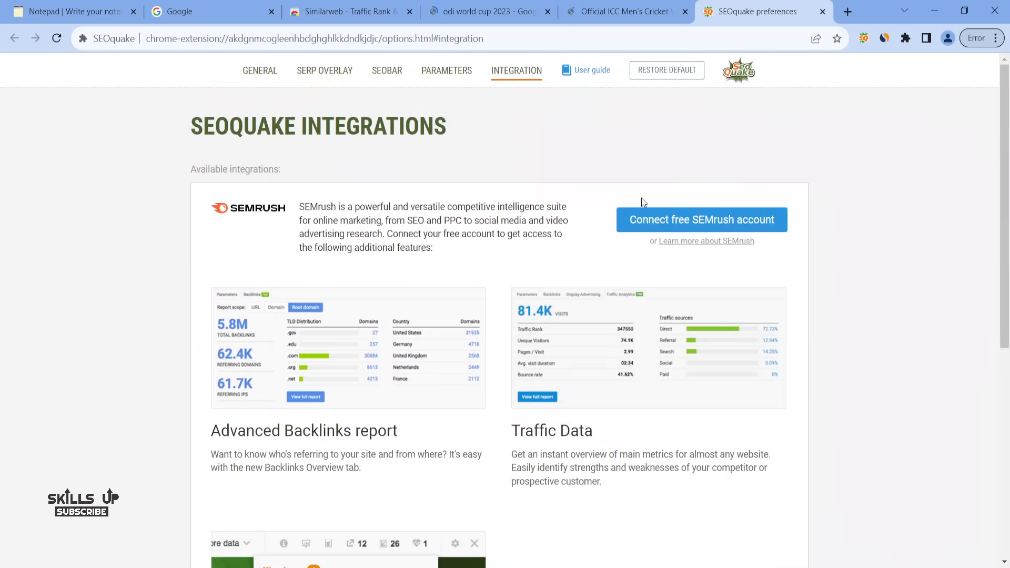
left_click(660, 224)
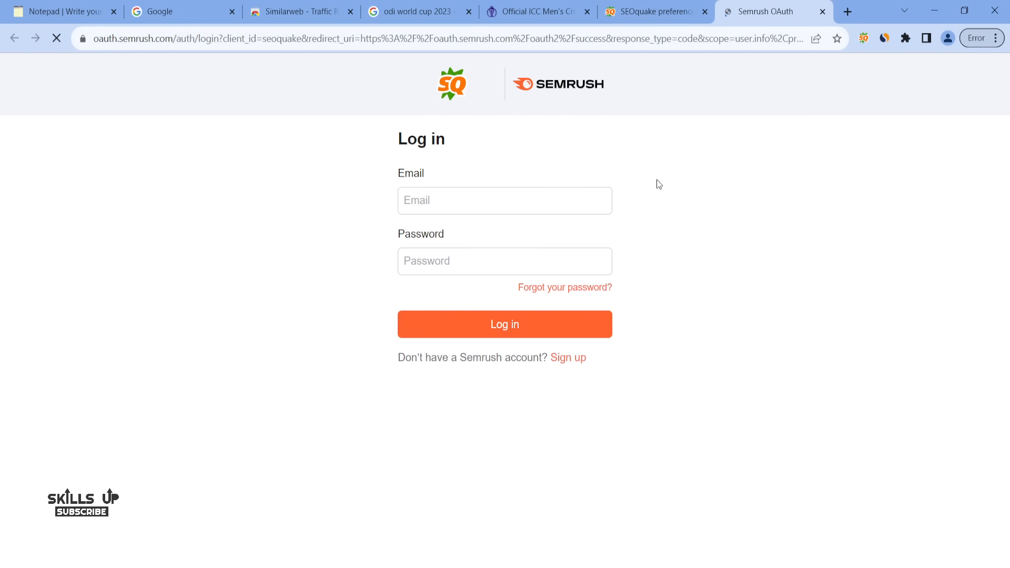
left_click(478, 213)
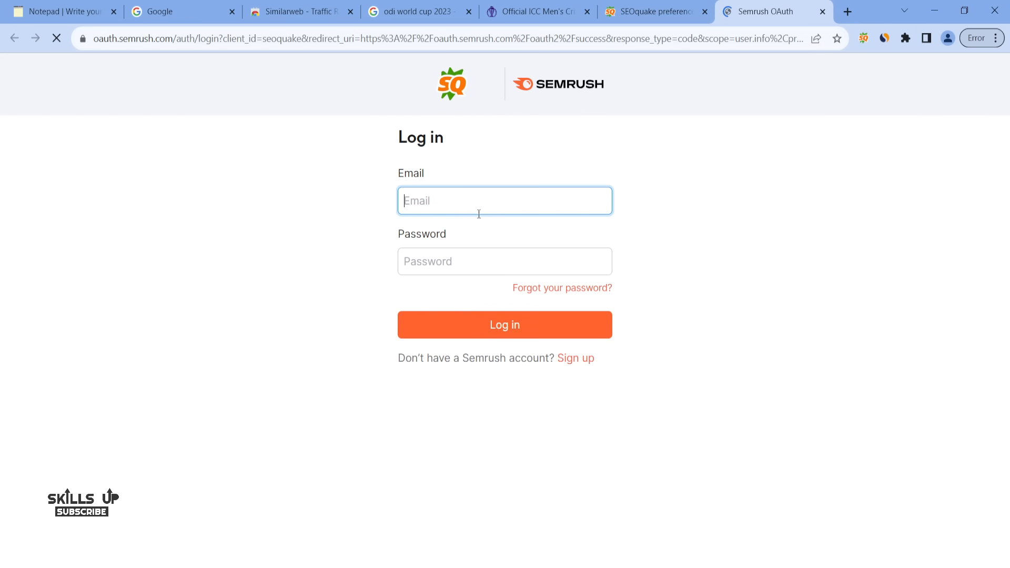
Search Google for "temp mail" in a new tab and open the Temp Mail disposable email site.
left_click(846, 14)
type("temp")
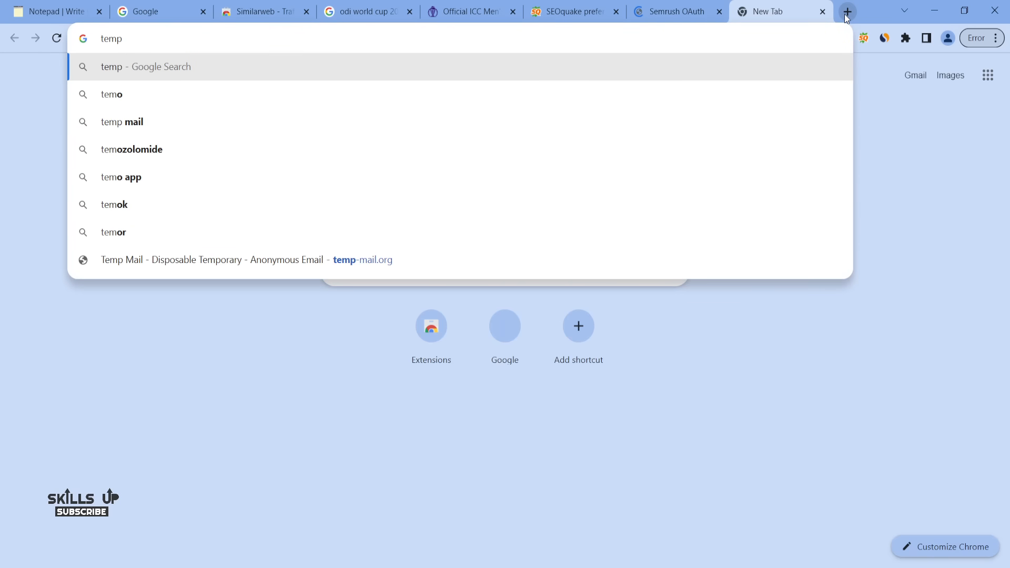
type(" mail")
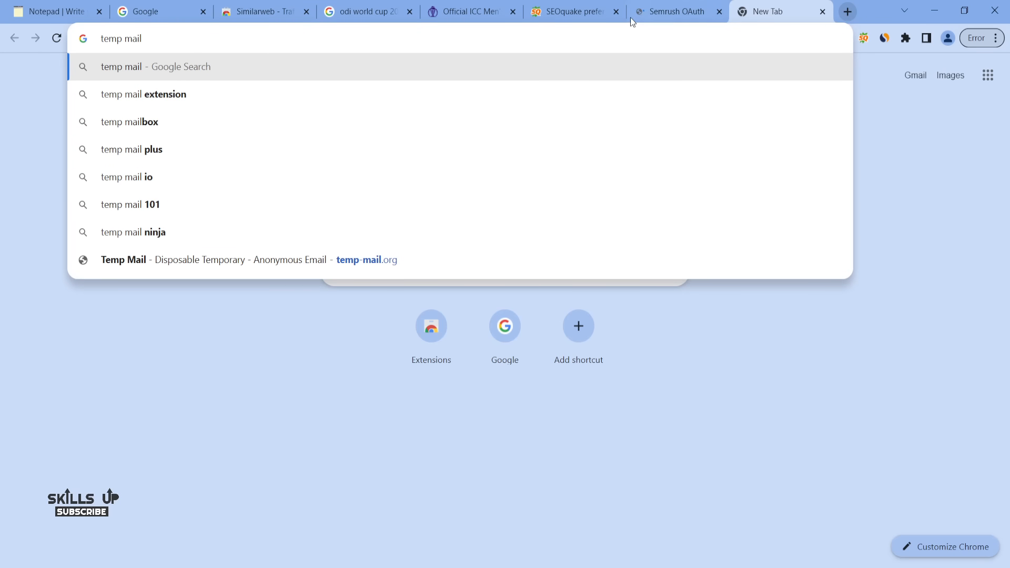
left_click(576, 67)
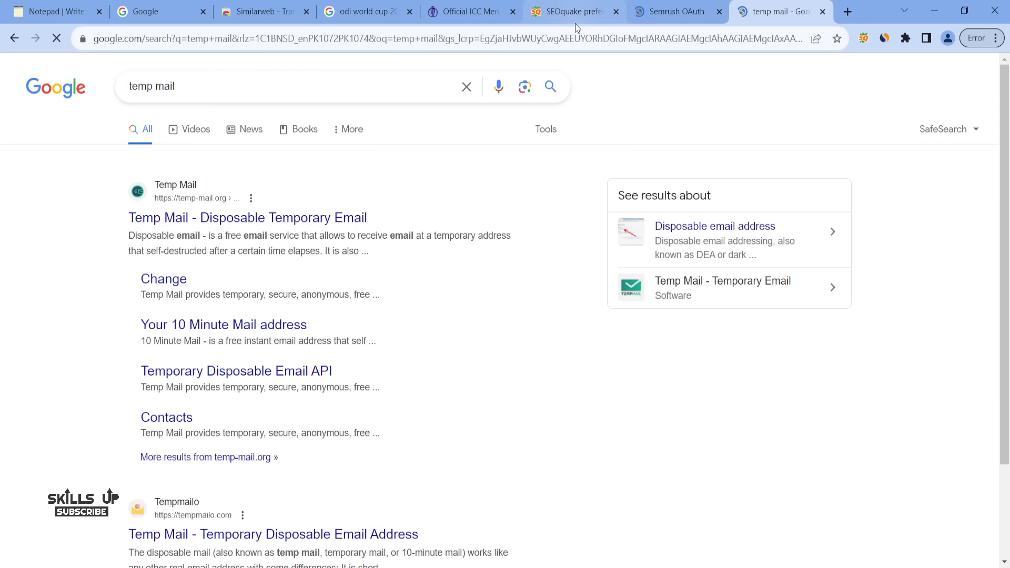
left_click(670, 20)
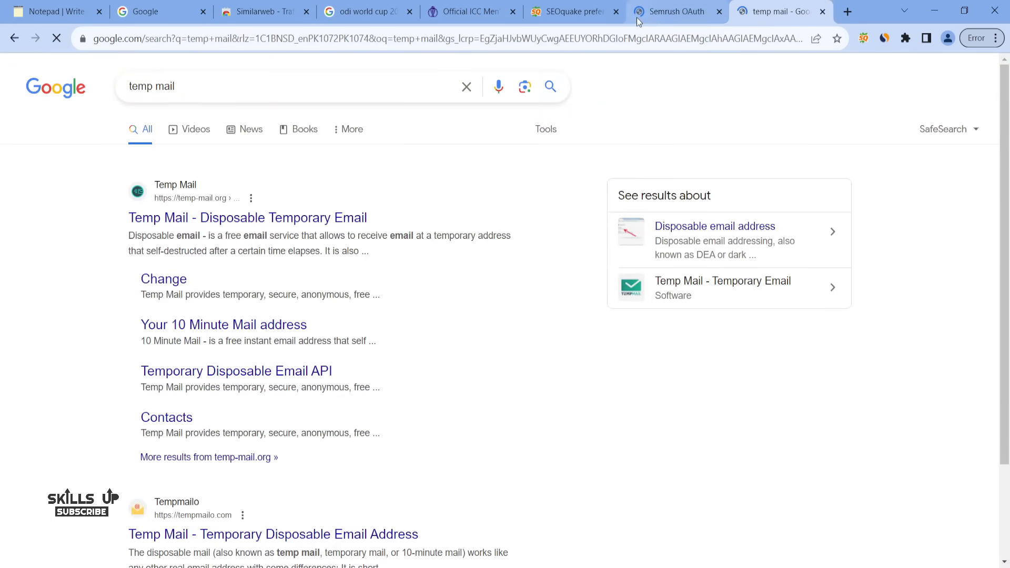
left_click(638, 21)
left_click(775, 7)
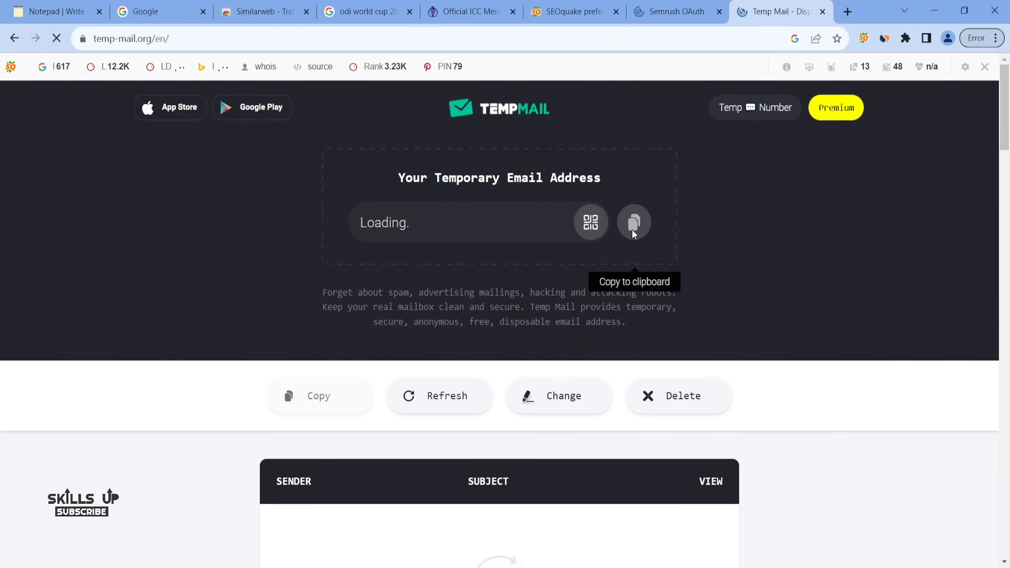
Copy the temporary email address generated by Temp Mail once it has loaded.
left_click(632, 229)
left_click_drag(398, 175, 604, 175)
left_click(604, 175)
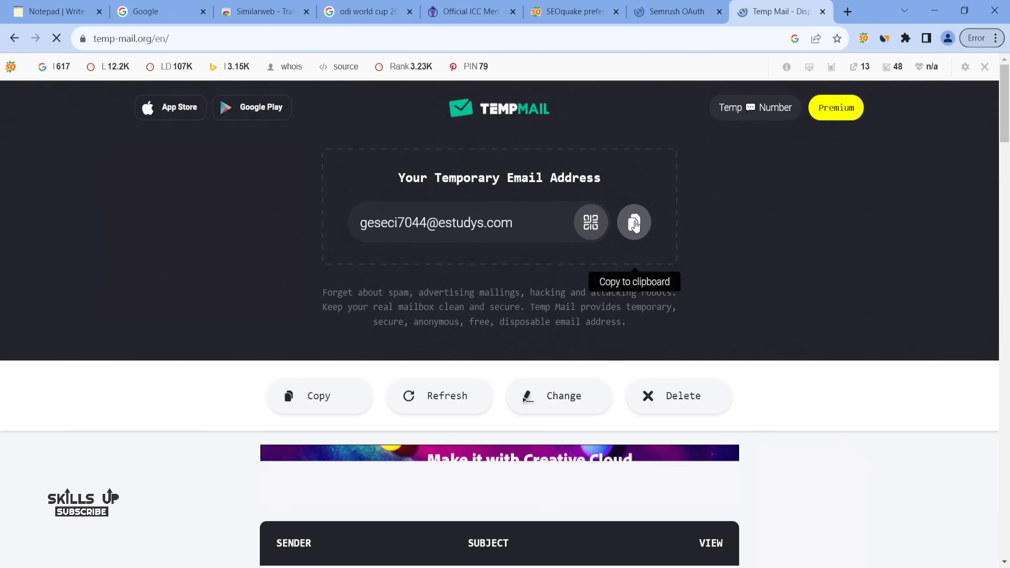
left_click(635, 225)
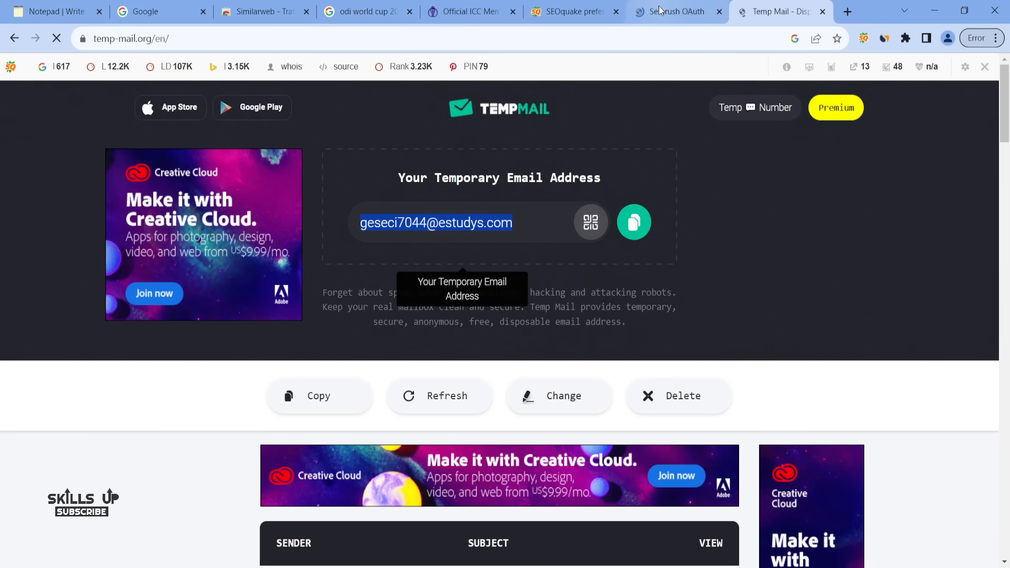
Fill in the Semrush sign-up form with the copied temporary email address and an account password, and submit it.
left_click(659, 10)
left_click(576, 358)
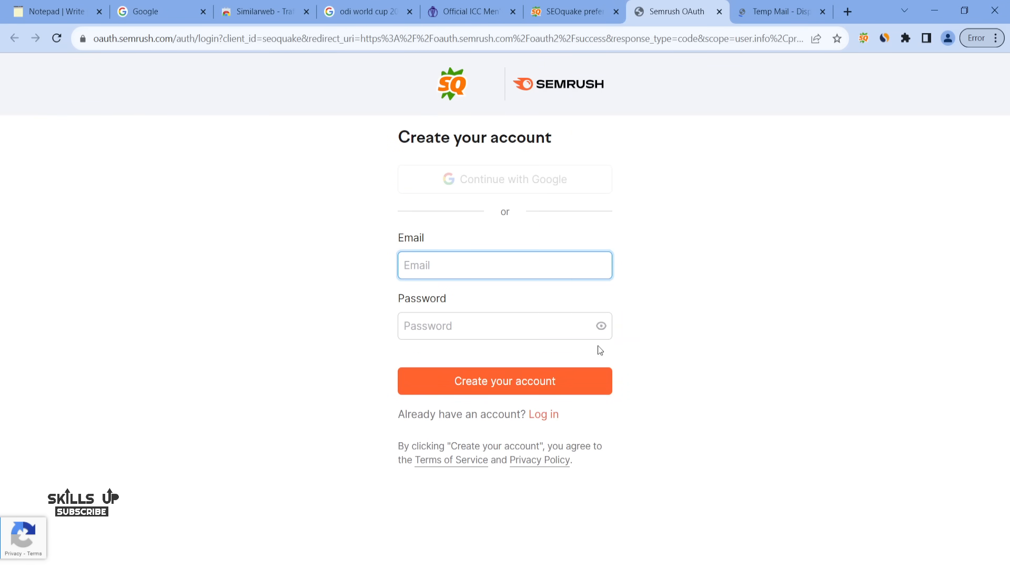
key("ctrl+v")
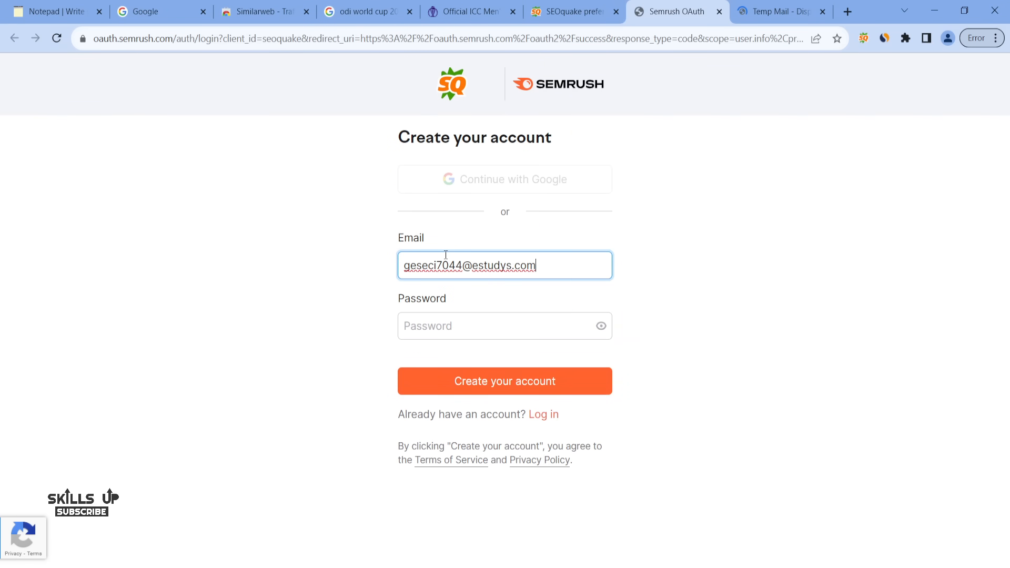
left_click(457, 317)
type("•")
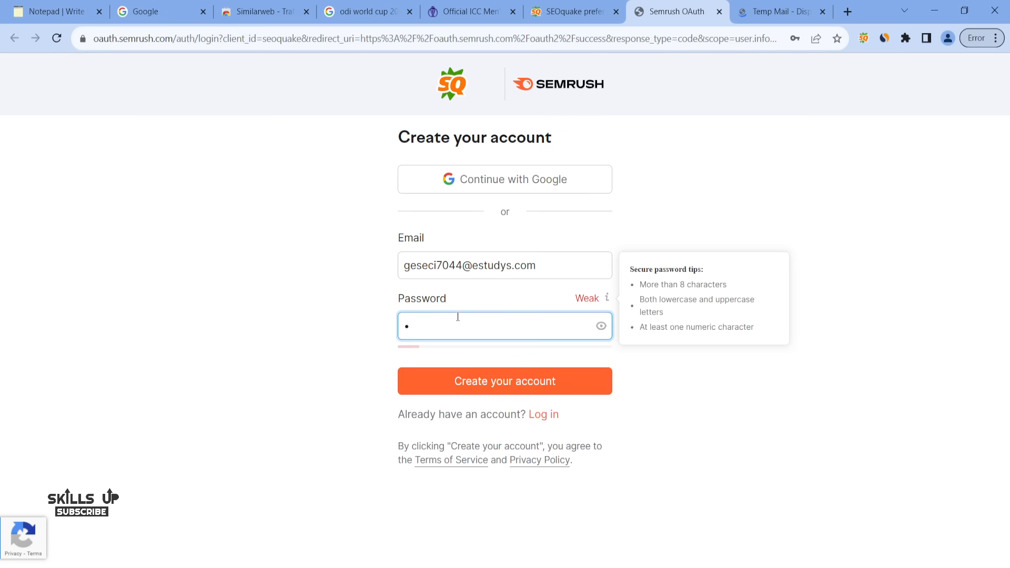
type("••••••••••")
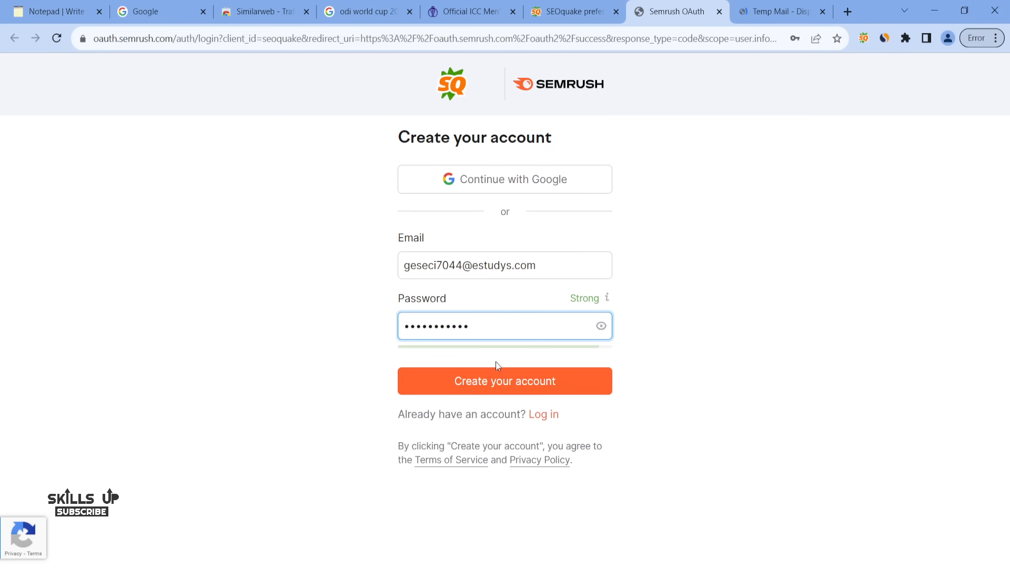
left_click(507, 378)
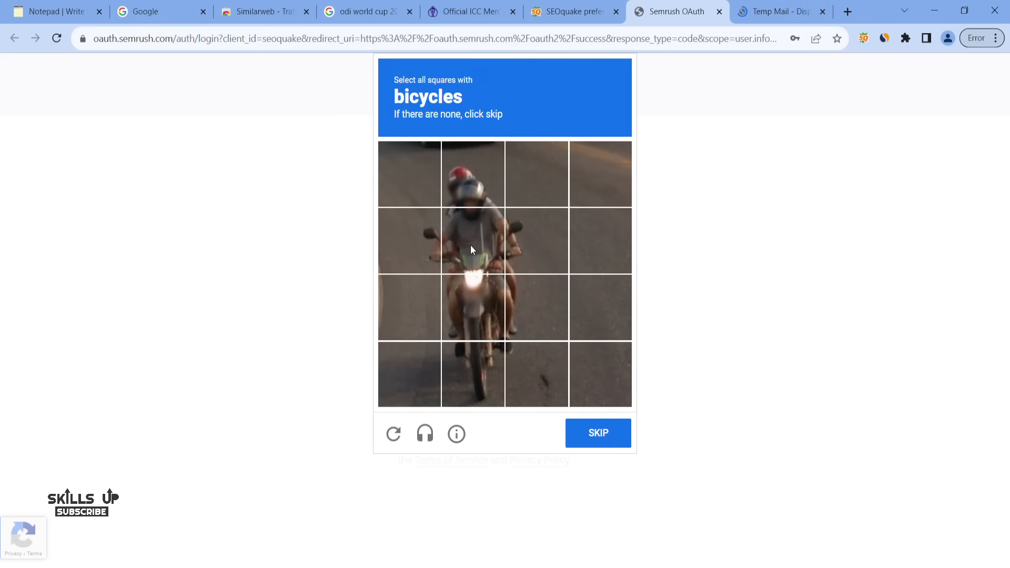
Answer the sign-up image challenges by selecting squares for bicycles and motorcycles, and submit the selections.
left_click(470, 247)
left_click(473, 294)
left_click(529, 304)
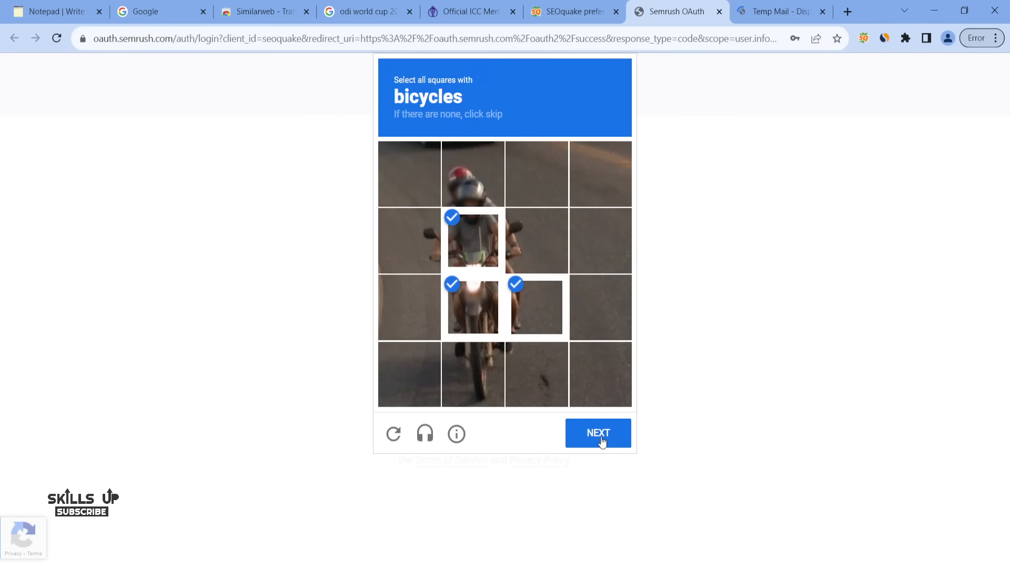
left_click(601, 439)
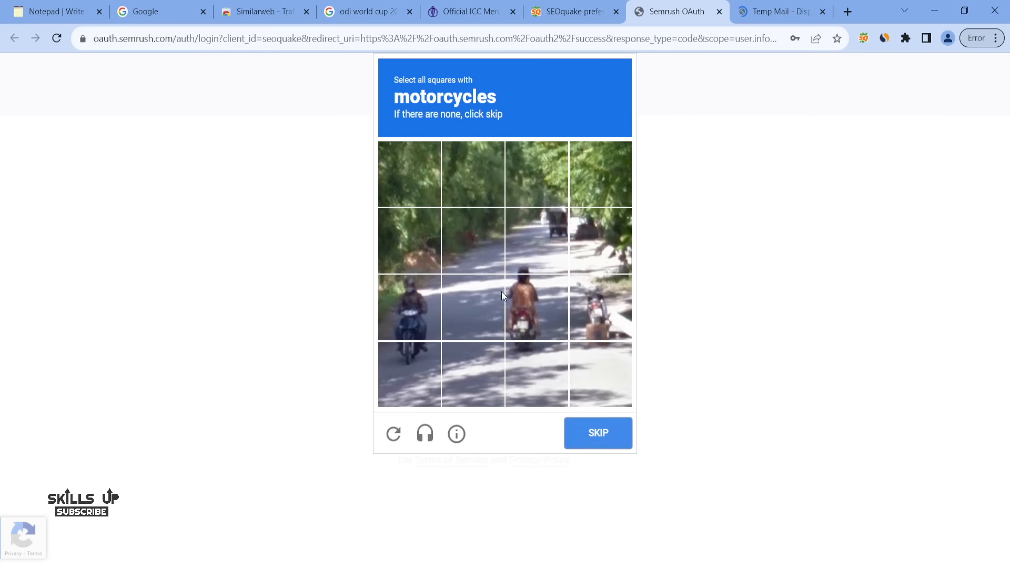
left_click(500, 295)
left_click(544, 305)
left_click(582, 311)
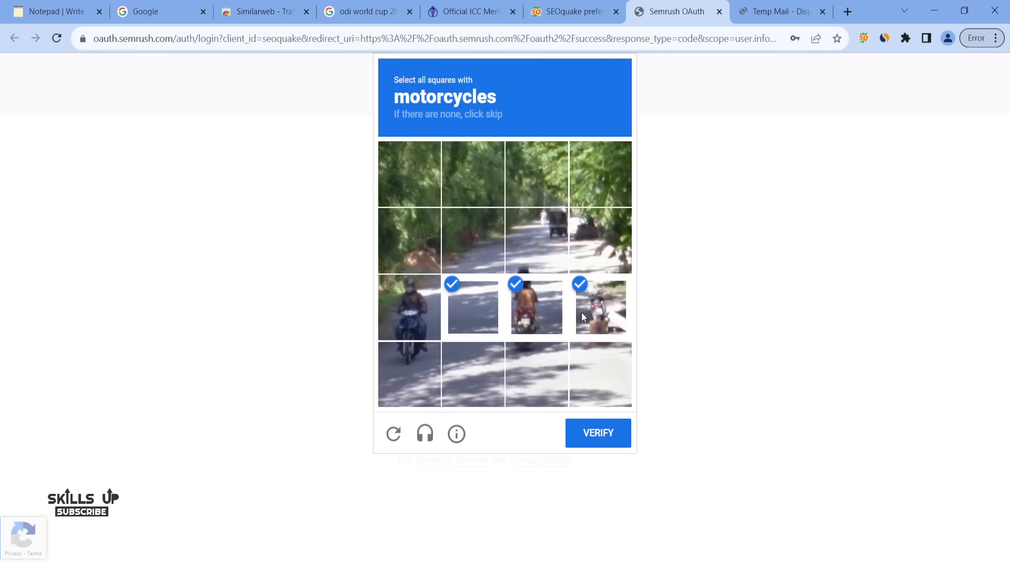
left_click(411, 314)
left_click(399, 355)
left_click(595, 437)
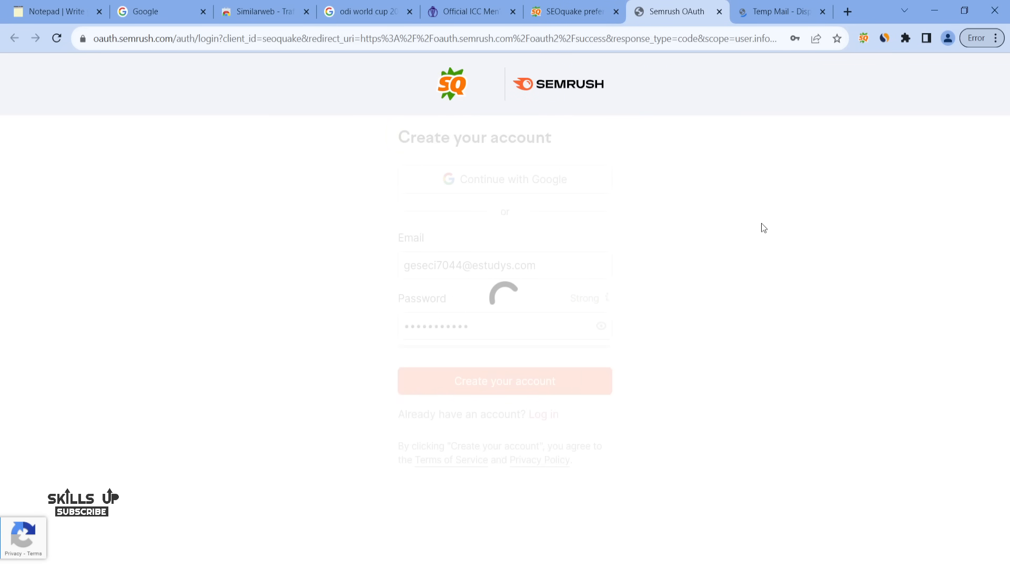
Open the Semrush activation email in the Temp Mail inbox and copy its verification code.
left_click(471, 238)
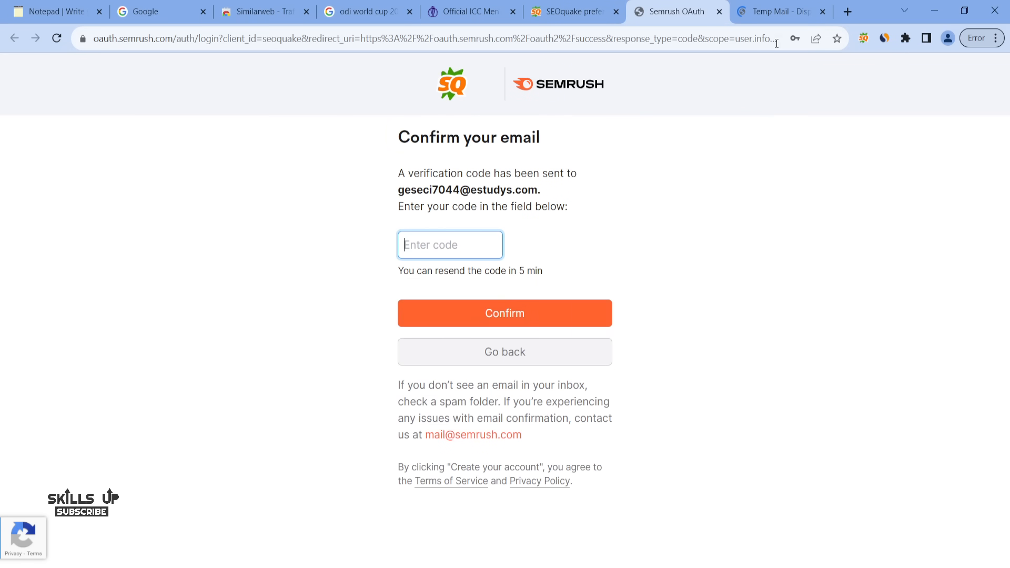
left_click(778, 12)
scroll(563, 250, "down", 6)
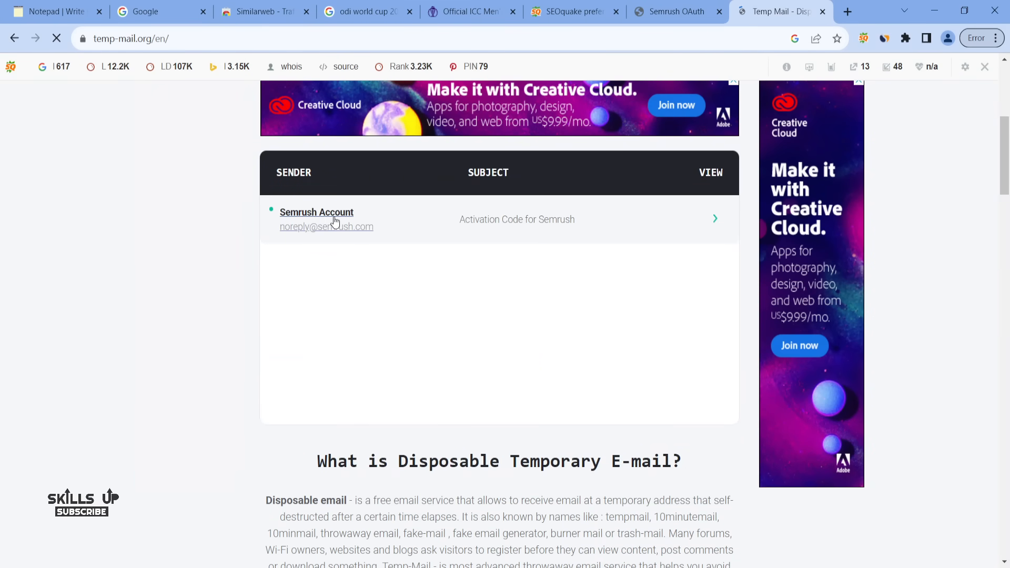
left_click(334, 220)
scroll(541, 257, "down", 7)
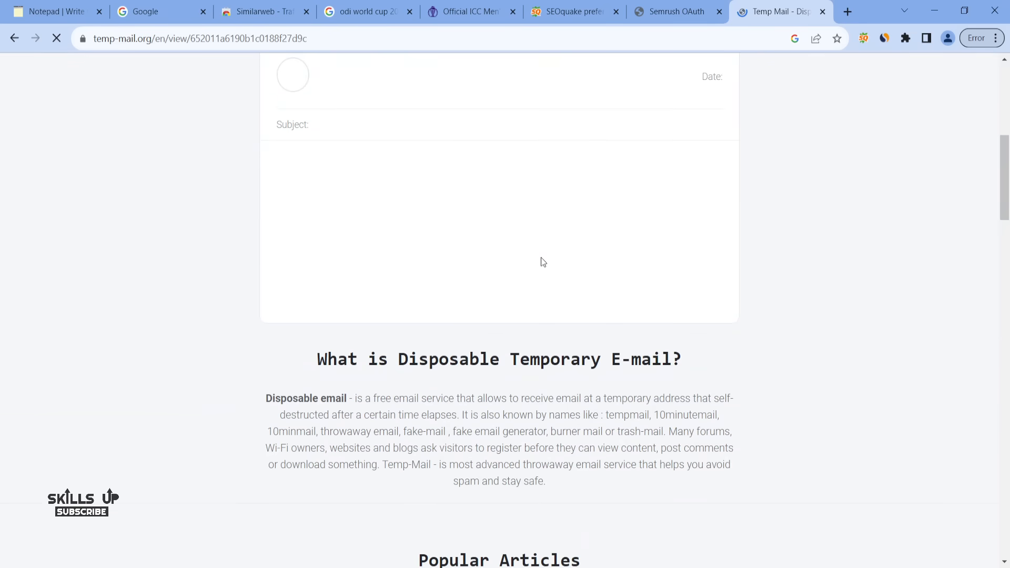
scroll(540, 262, "up", 2)
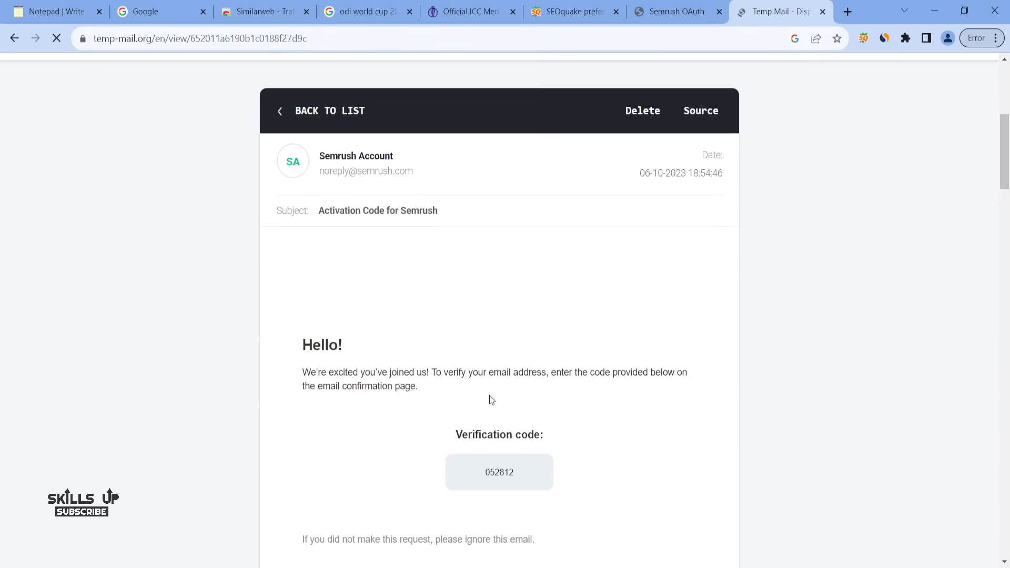
scroll(474, 476, "down", 5)
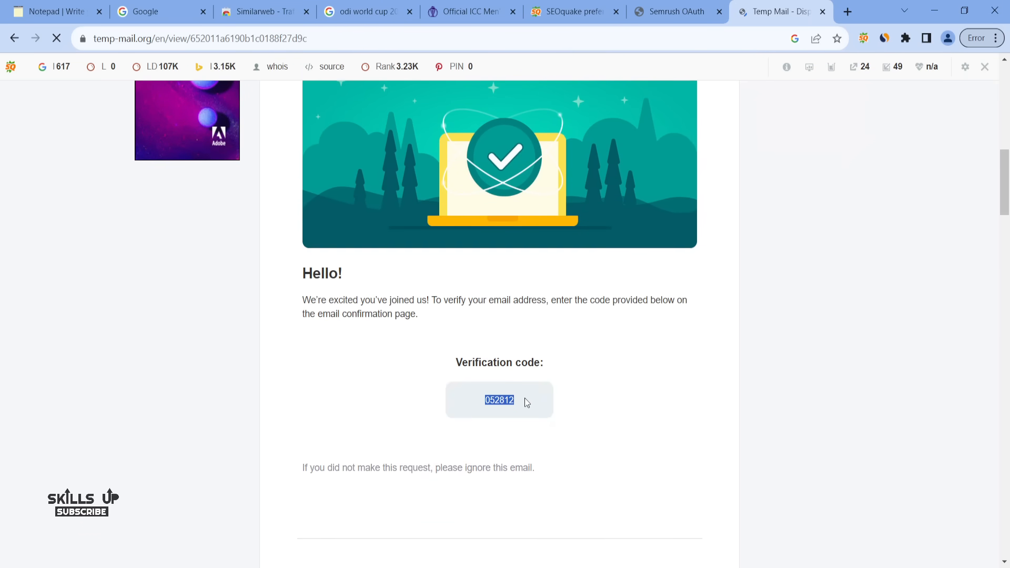
Paste the verification code into the Semrush email confirmation form and confirm it.
left_click(677, 11)
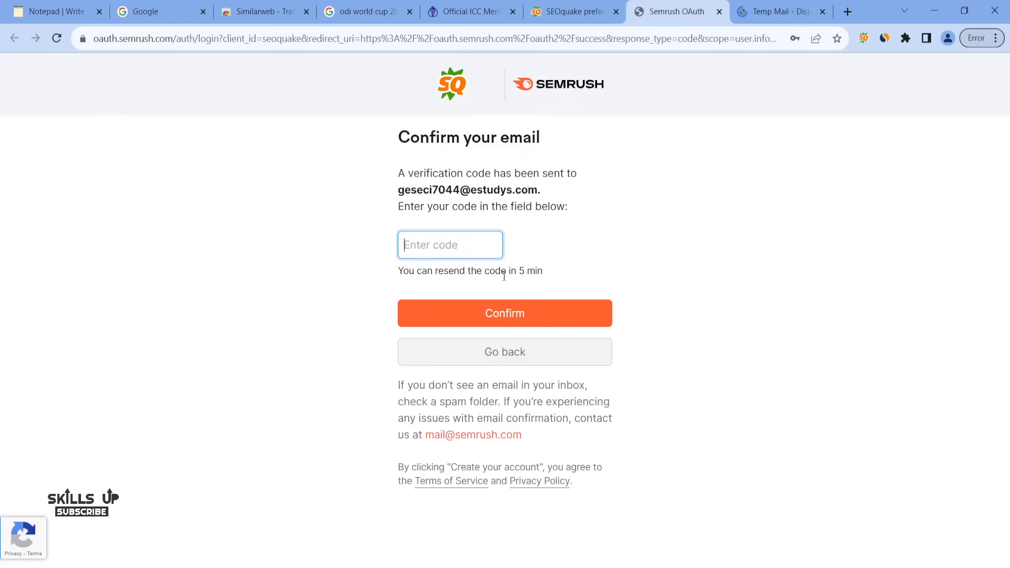
key("ctrl+v")
left_click(520, 303)
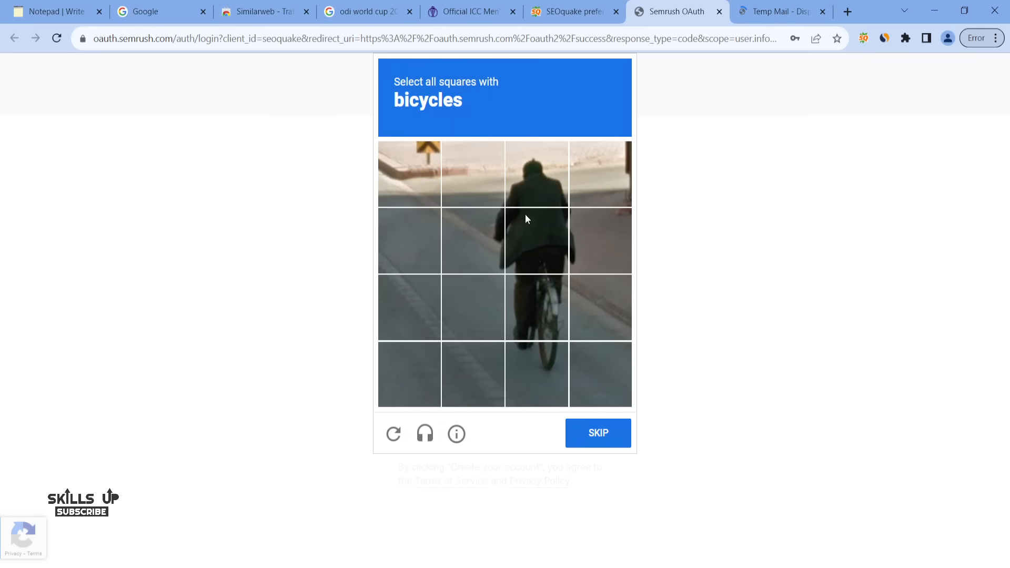
Complete the bicycles image challenge and approve SEOquake's access to the Semrush account data.
left_click(525, 215)
left_click(534, 307)
left_click(540, 352)
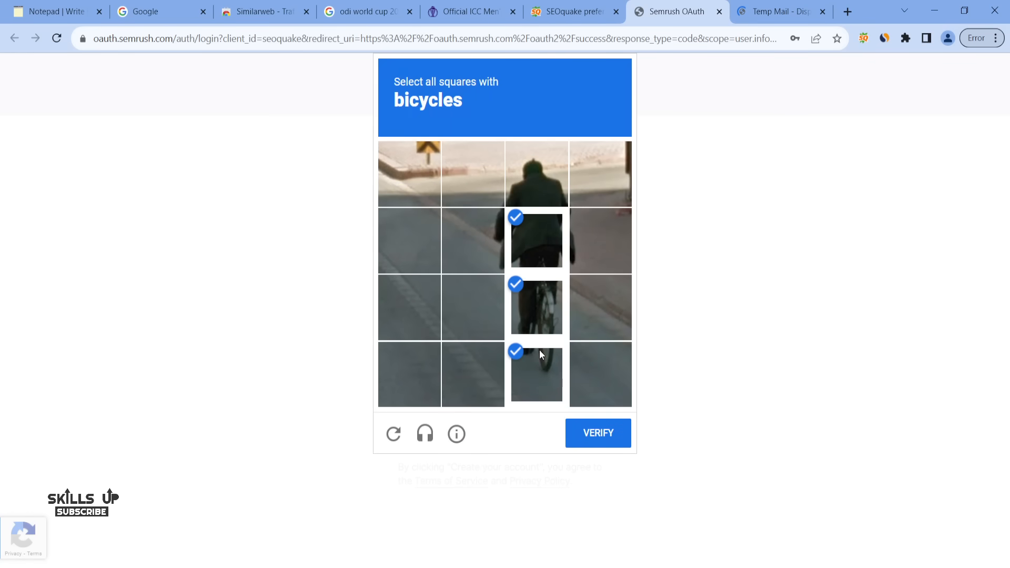
left_click(599, 433)
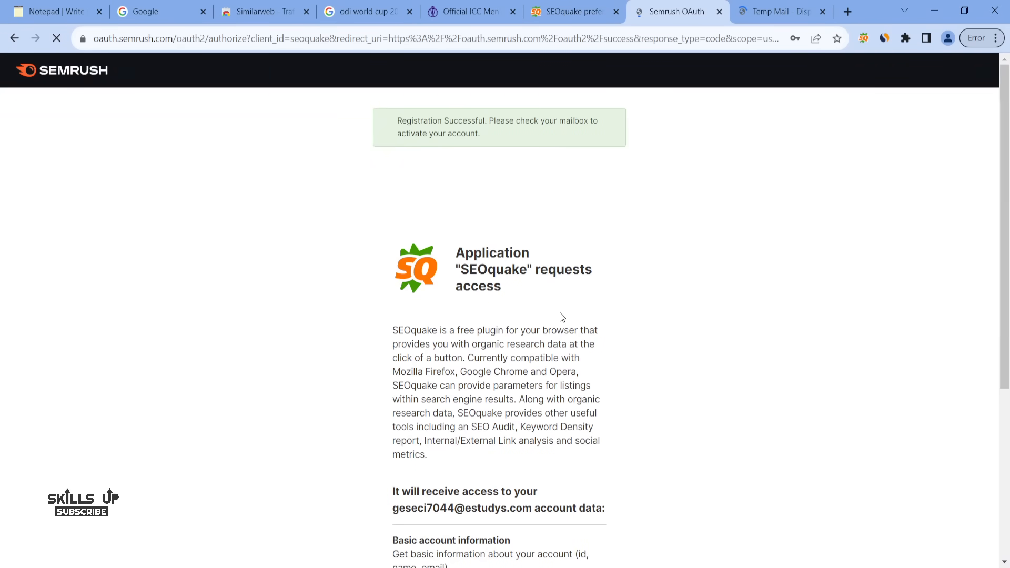
scroll(559, 311, "down", 5)
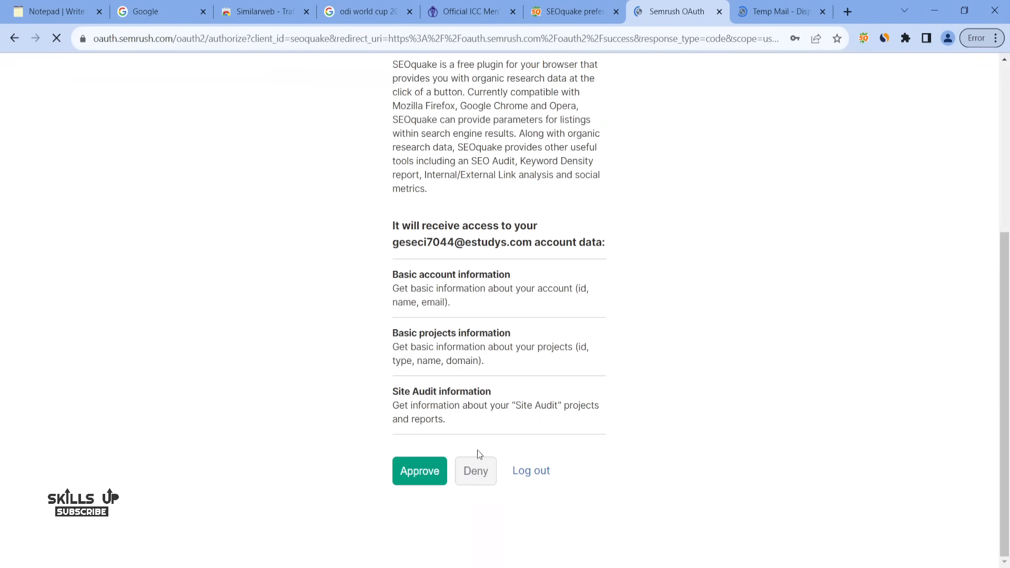
left_click(414, 475)
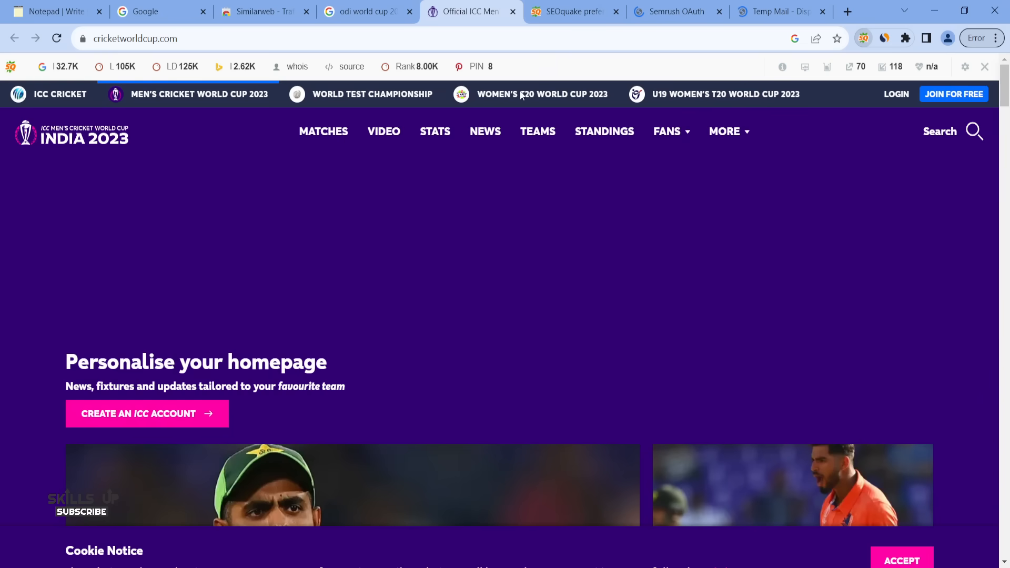
Examine Similarweb's ranks and monthly visits chart for cricketworldcup.com, and close the overview.
left_click(880, 36)
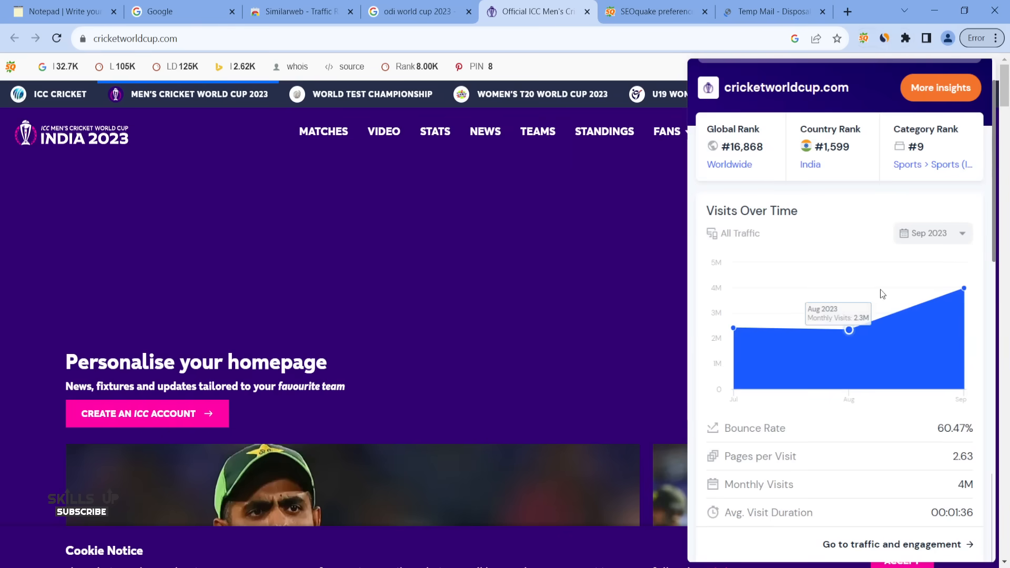
mouse_move(952, 317)
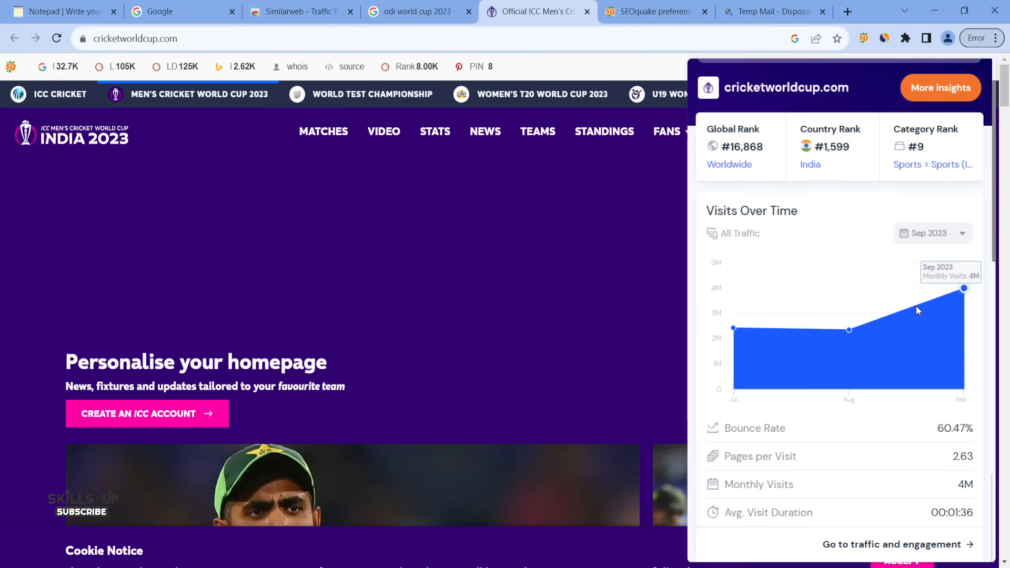
mouse_move(838, 343)
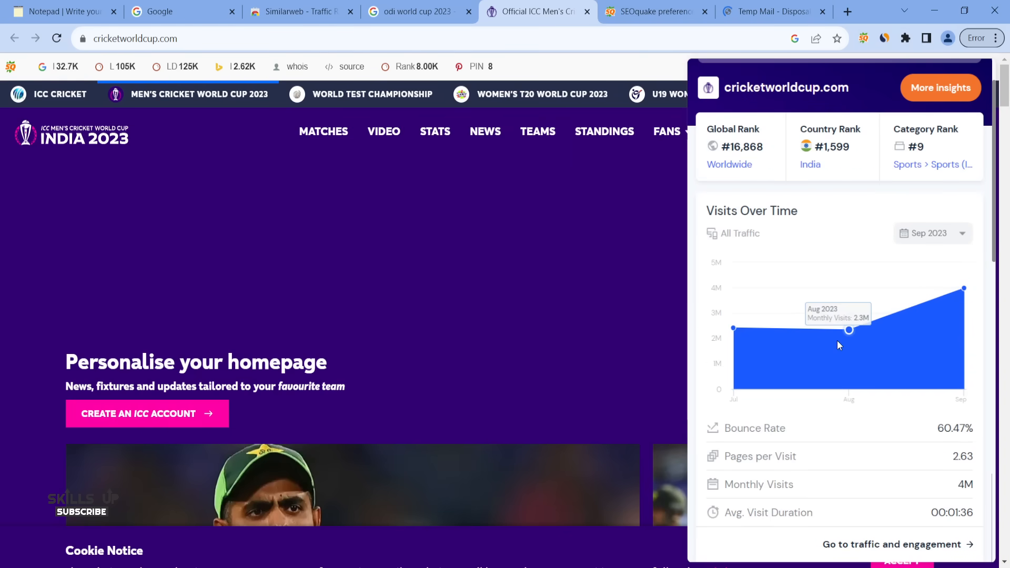
scroll(837, 341, "down", 5)
scroll(837, 341, "up", 7)
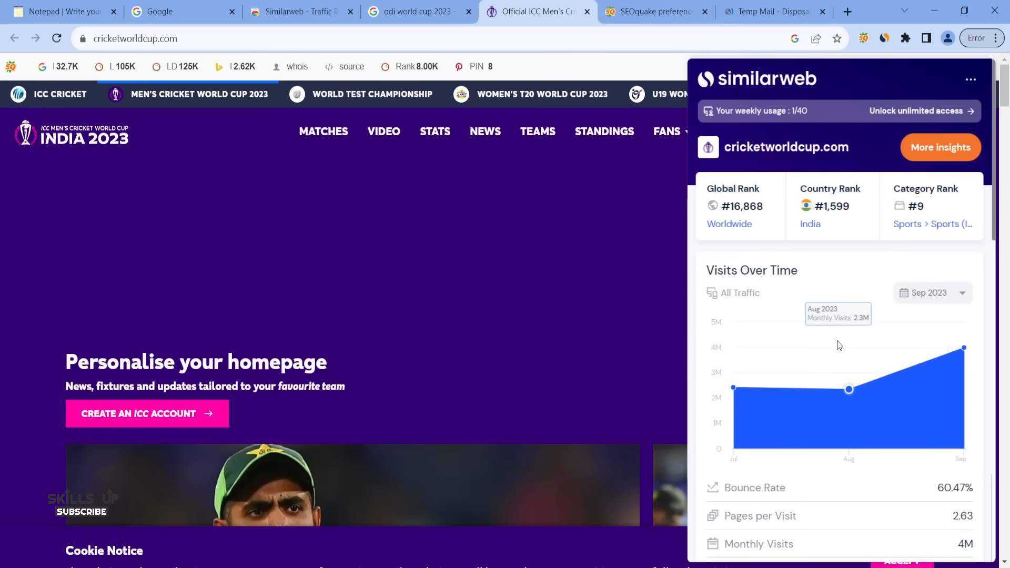
left_click(486, 227)
left_click(719, 135)
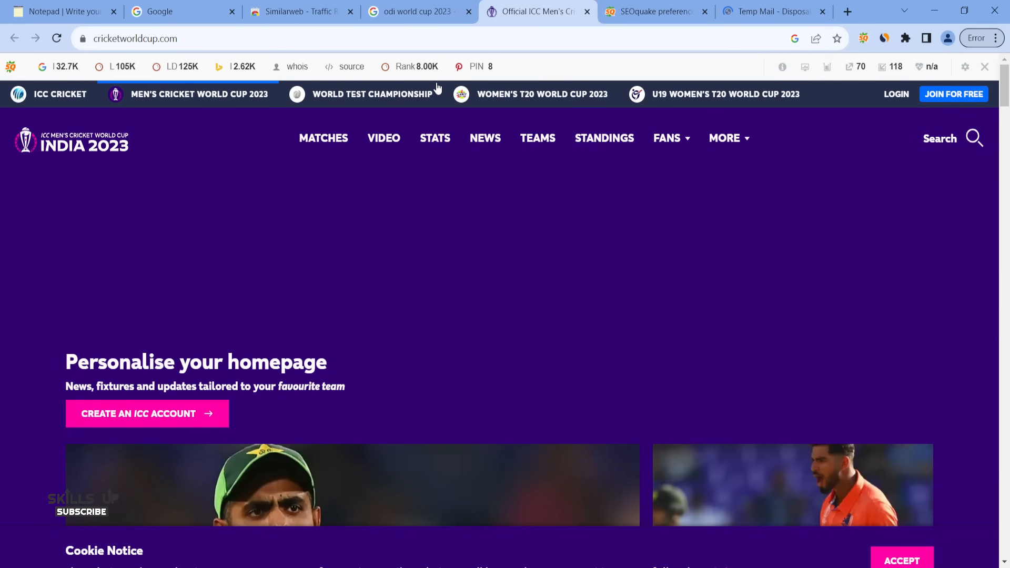
Return to the online notepad's list of required niche research tools and clear the selection on Similarweb.
left_click(296, 1)
left_click(63, 11)
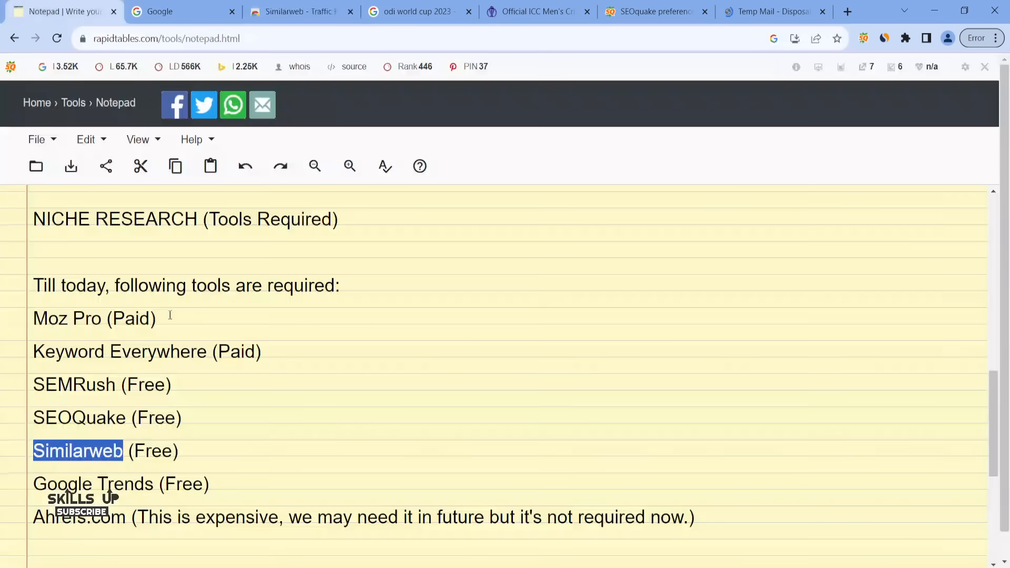
left_click(145, 450)
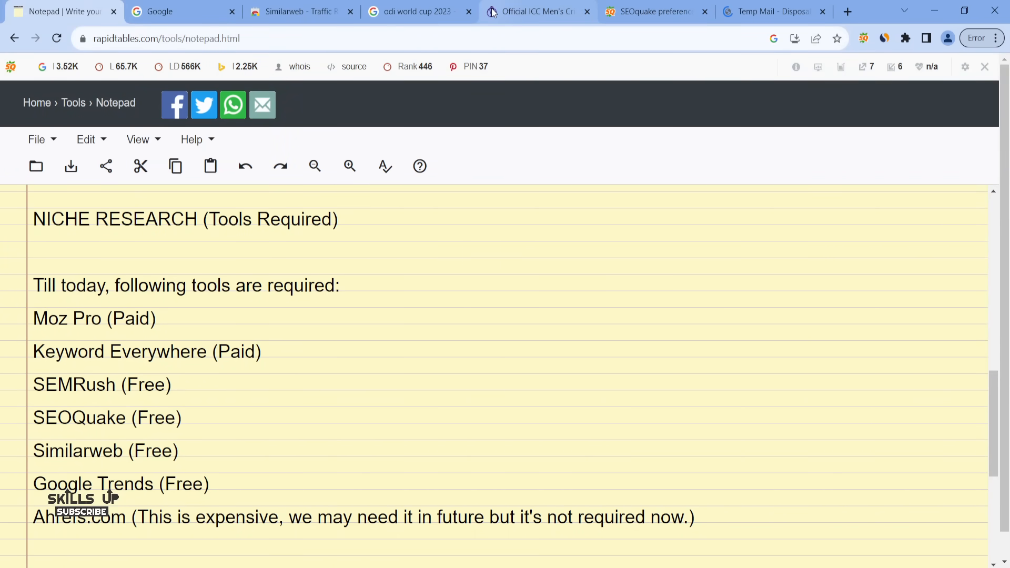
Search Google for "mozbar" from the already open Google homepage.
left_click(260, 18)
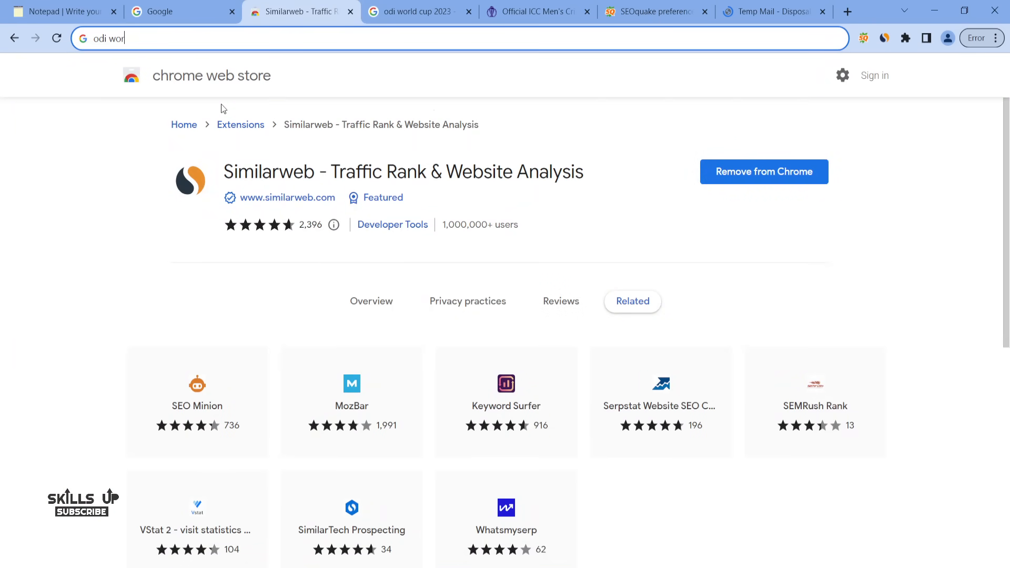
left_click(191, 12)
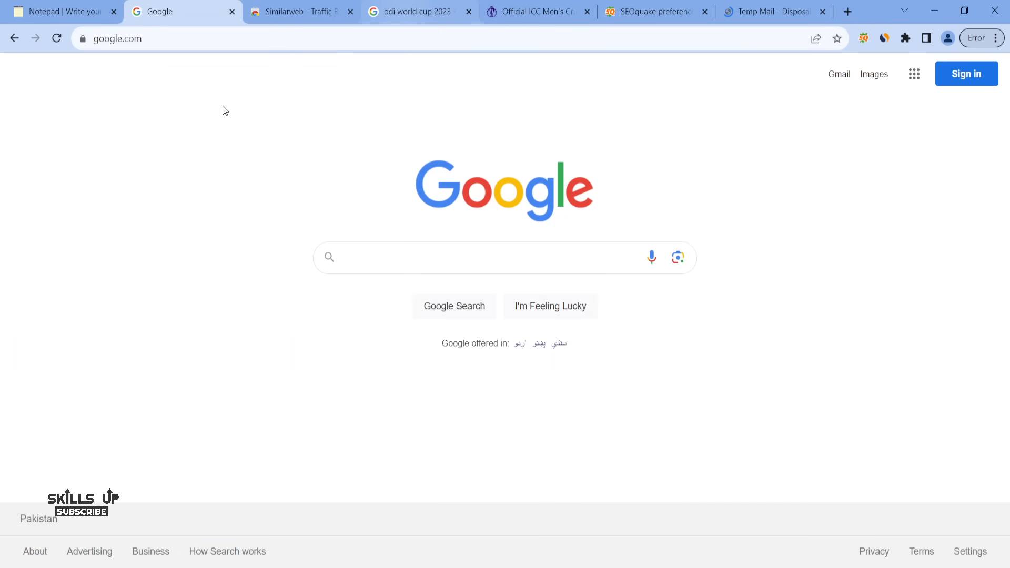
left_click(395, 266)
type("mo")
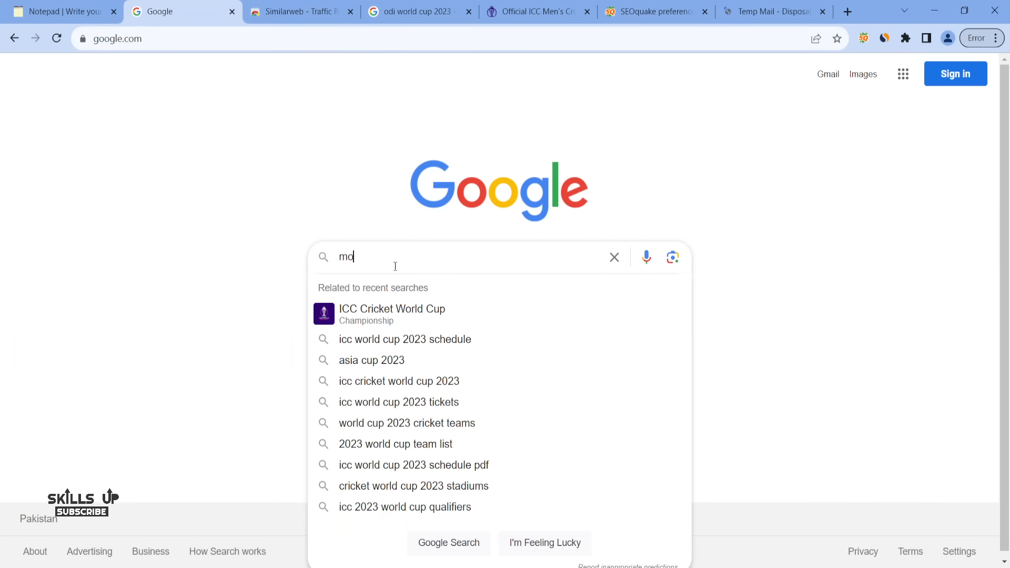
type("zbar")
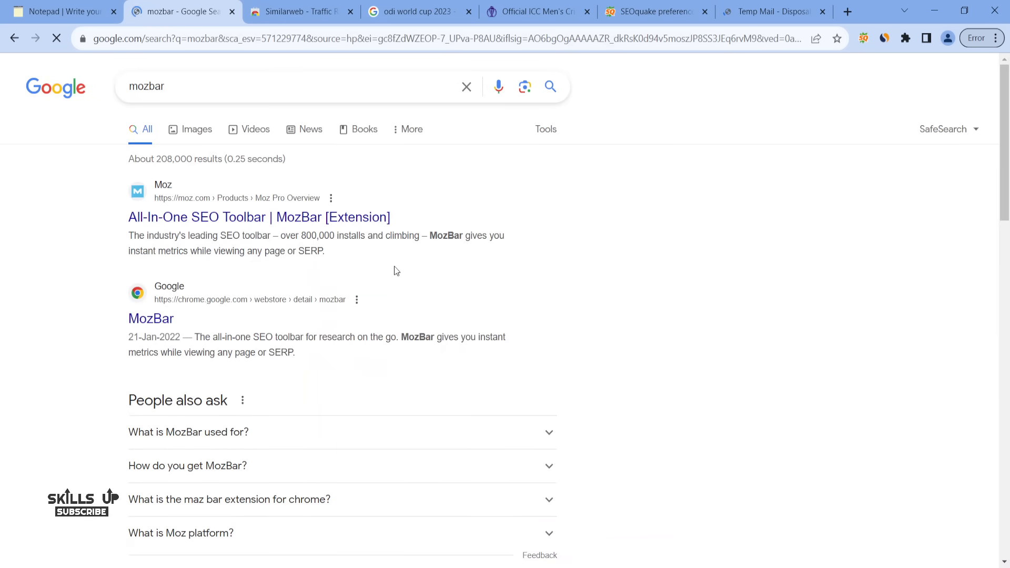
Open MozBar's Chrome Web Store page from the search results and add the extension to Chrome.
left_click(209, 217)
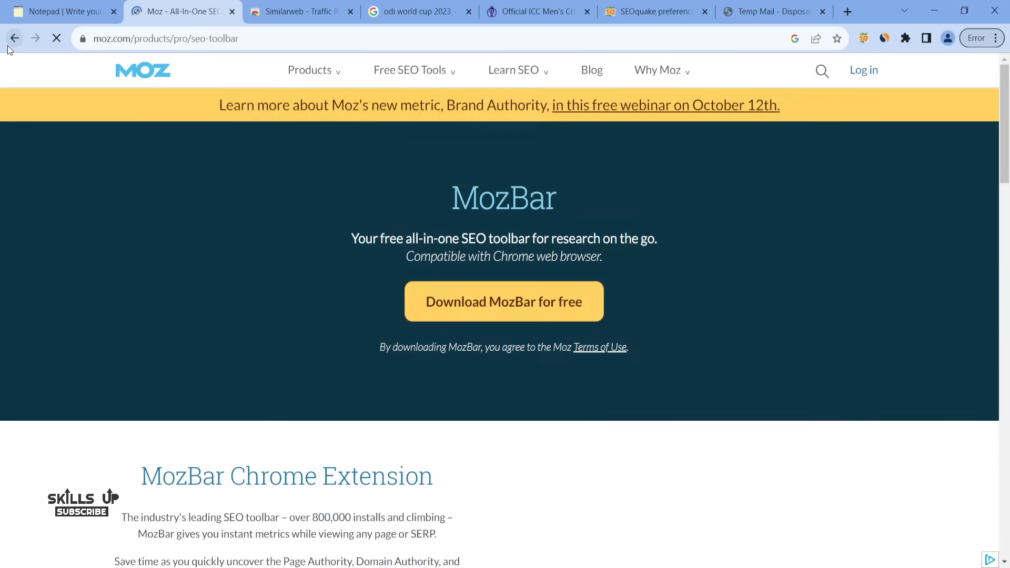
left_click(15, 37)
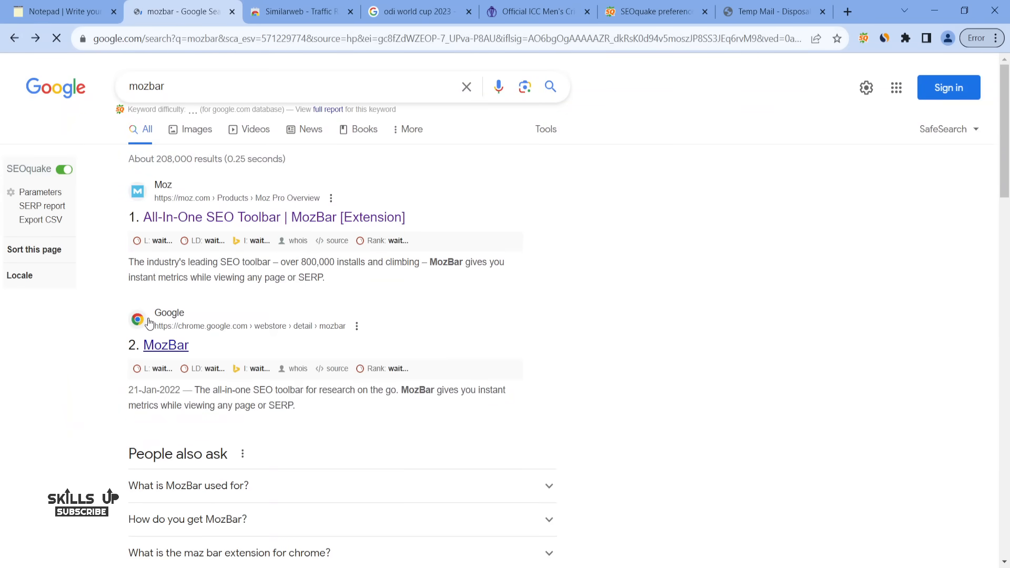
left_click(181, 365)
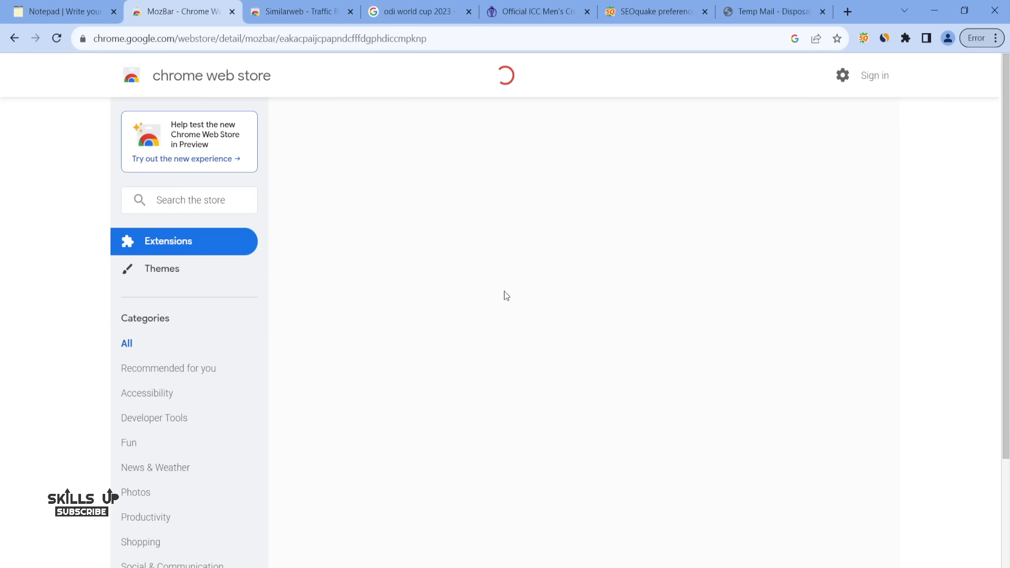
left_click(793, 179)
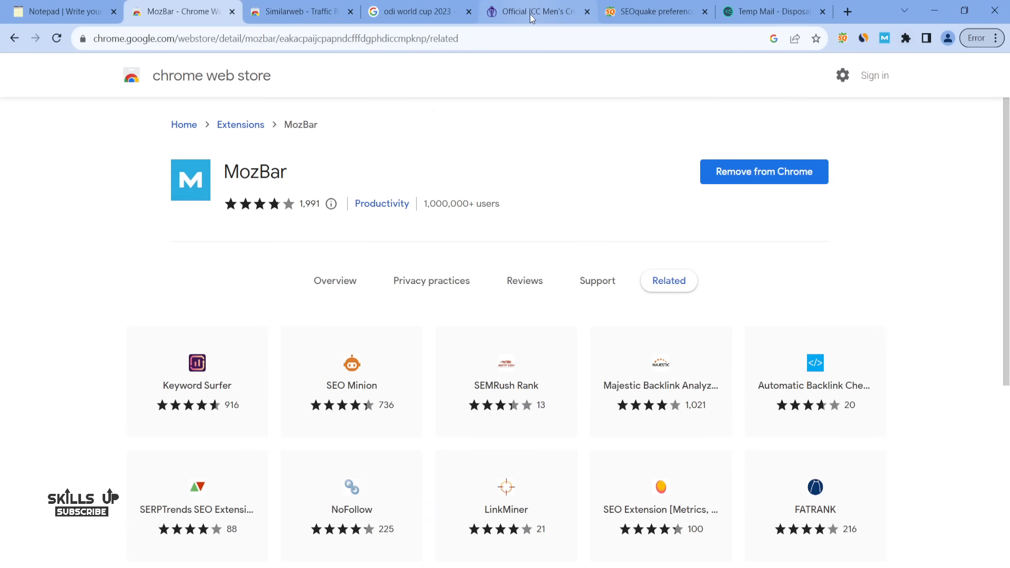
Return to the "odi world cup 2023" search results, reload them, and open the free Moz Community sign-up form from MozBar.
left_click(416, 11)
scroll(223, 224, "up", 10)
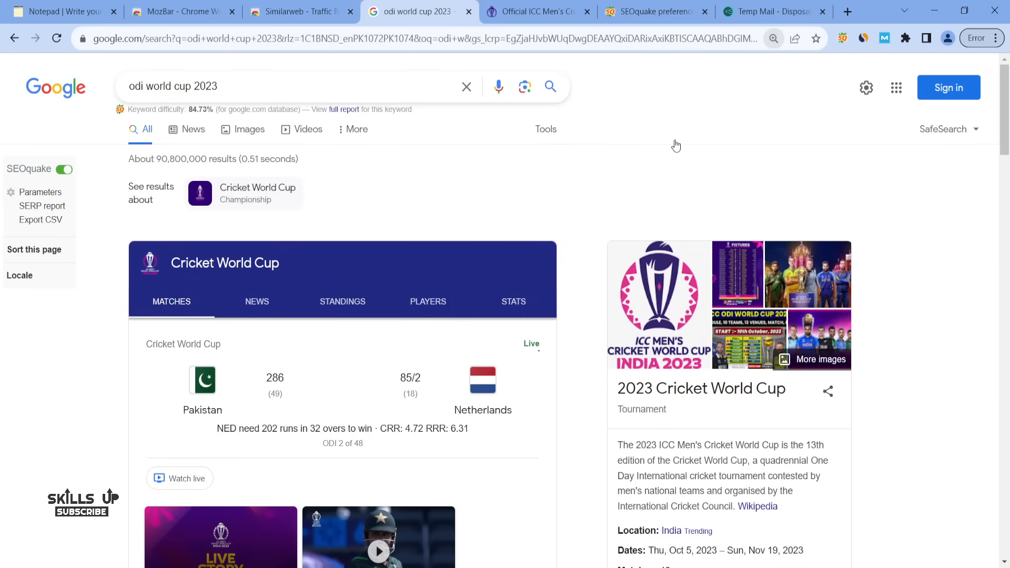
scroll(22, 289, "down", 20)
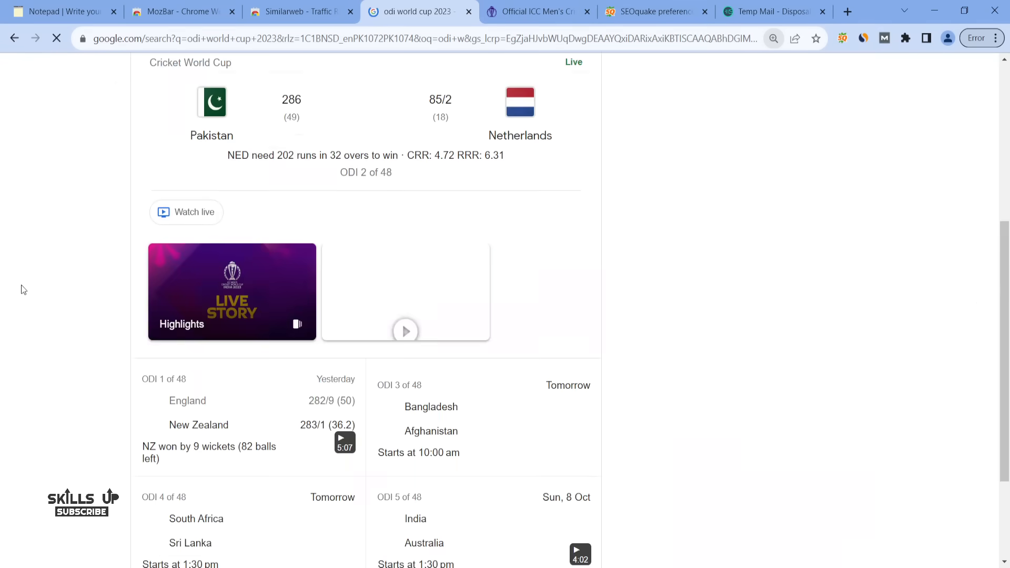
scroll(21, 289, "down", 2)
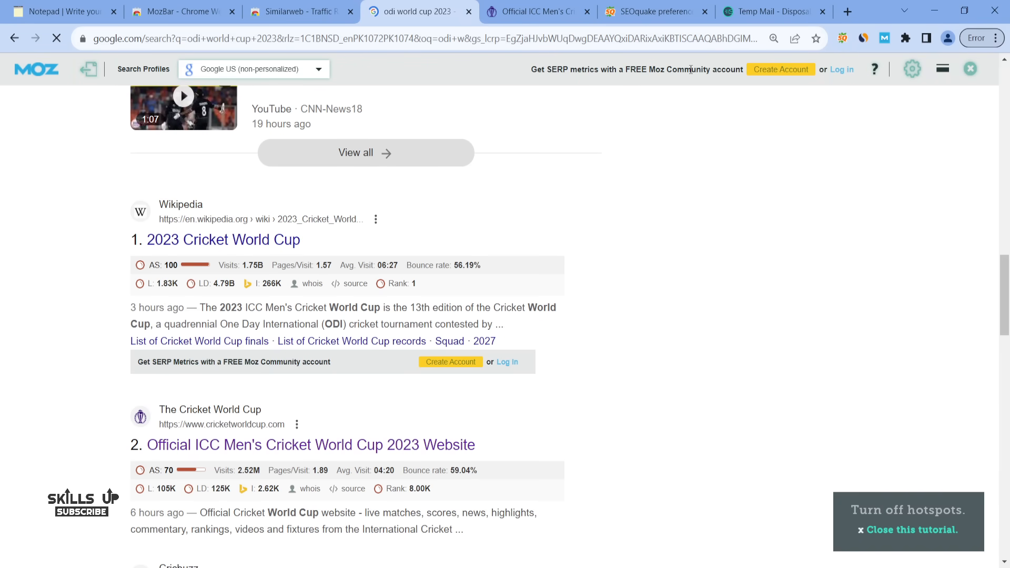
left_click(773, 69)
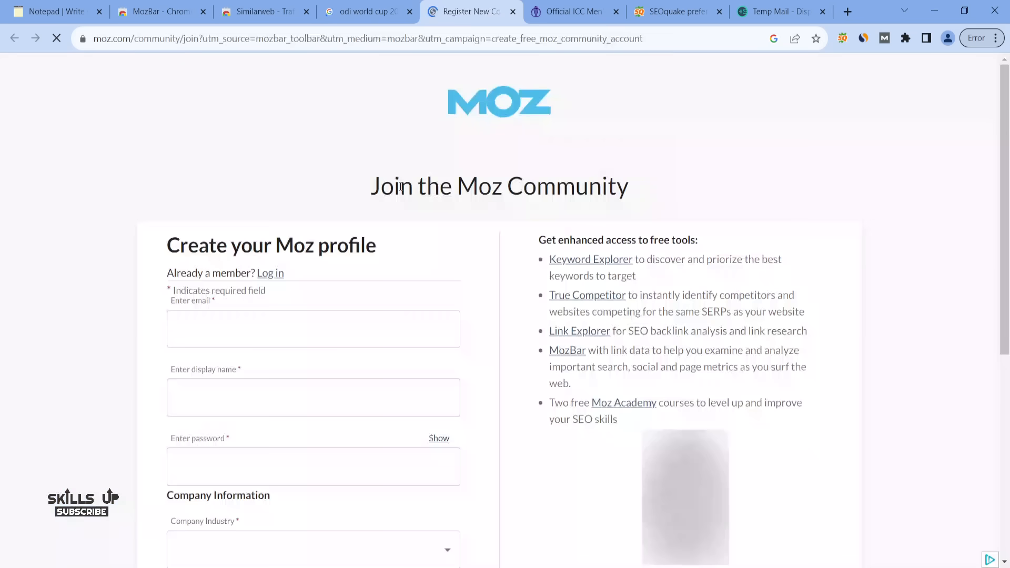
scroll(152, 342, "down", 5)
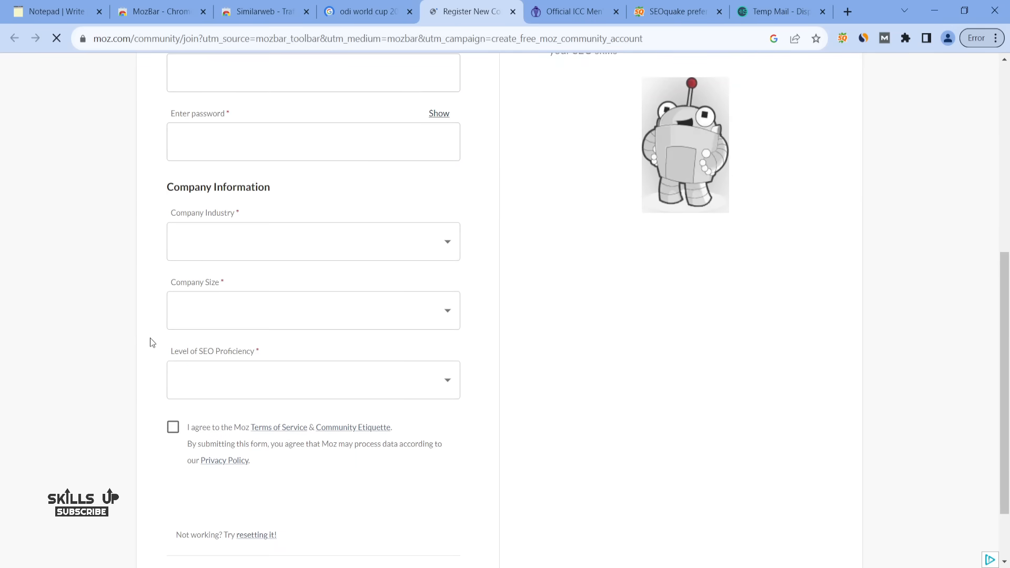
scroll(277, 289, "up", 5)
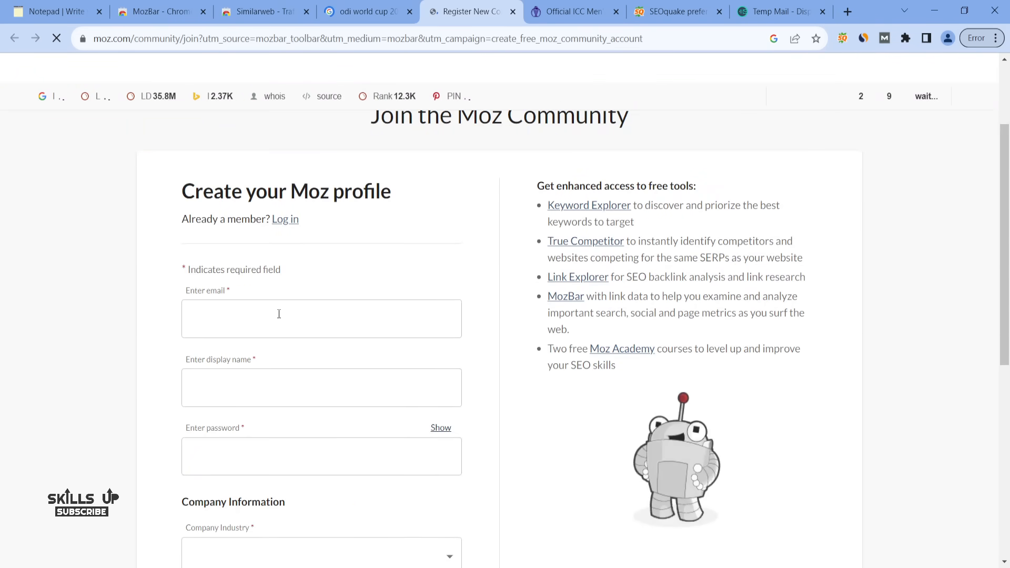
left_click(279, 314)
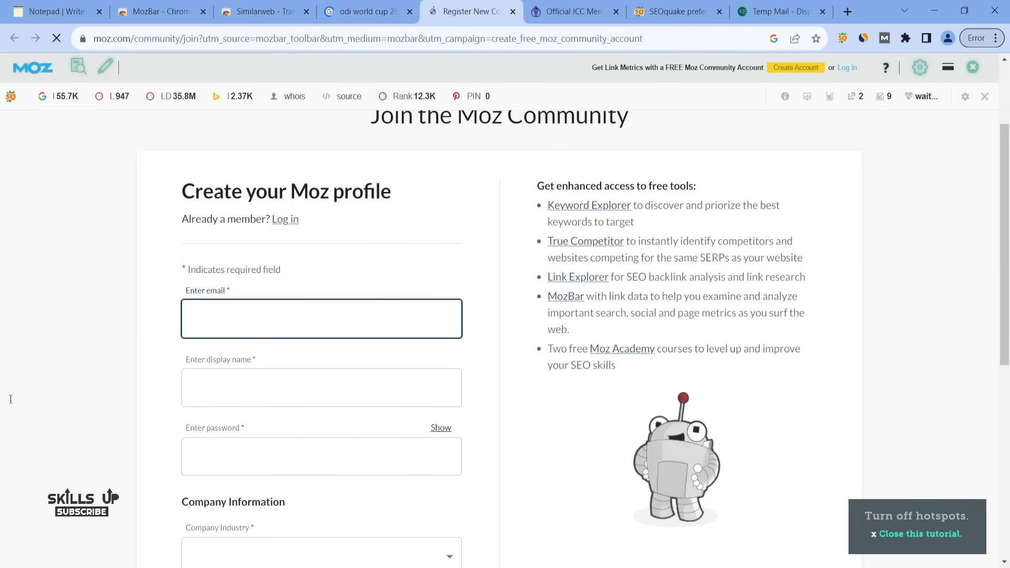
scroll(239, 314, "down", 3)
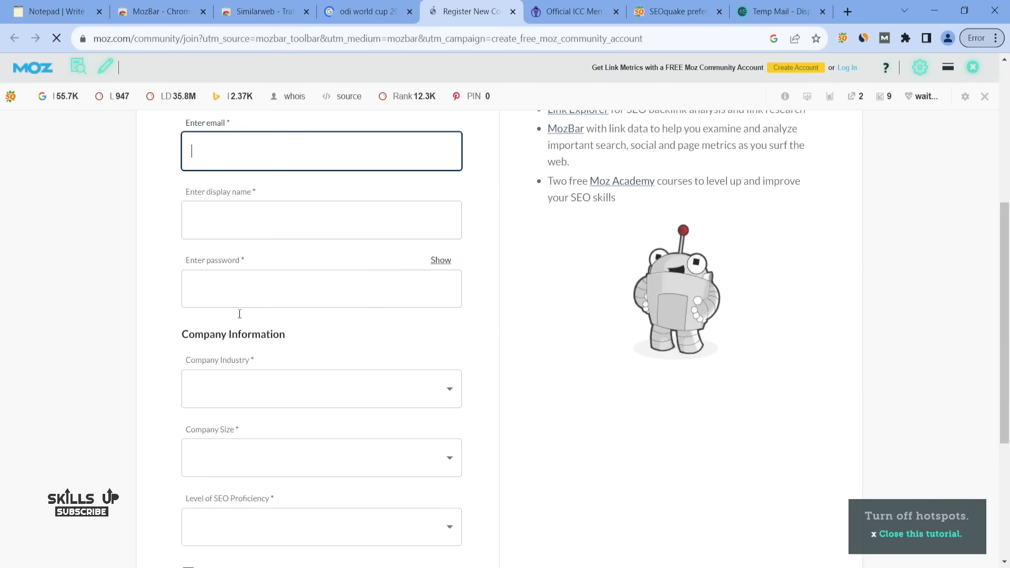
scroll(239, 314, "down", 2)
key("ctrl+v")
key("ctrl+v")
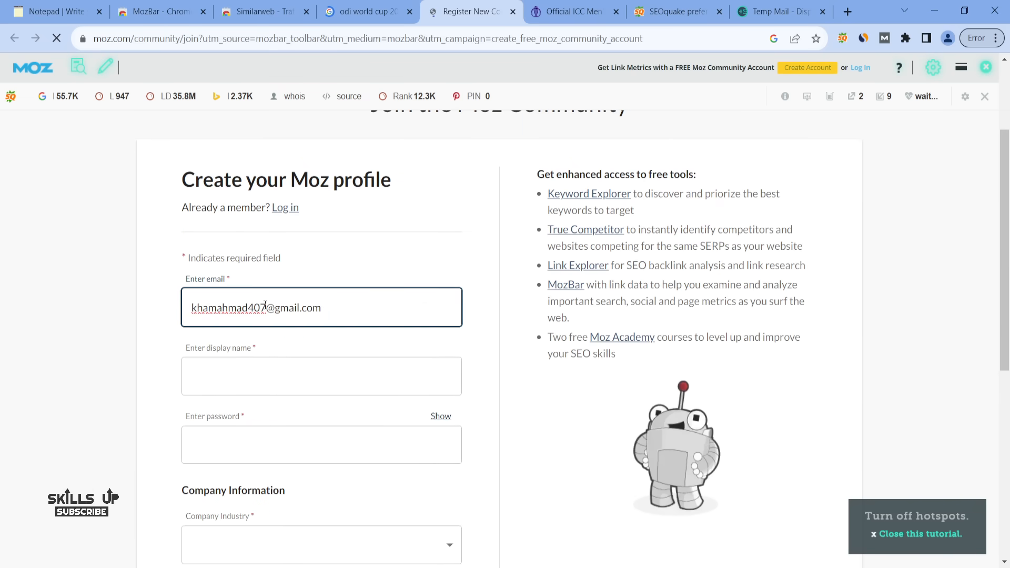
Replace the email in the Moz sign-up form with the temporary address copied from Temp Mail.
key("ctrl+a")
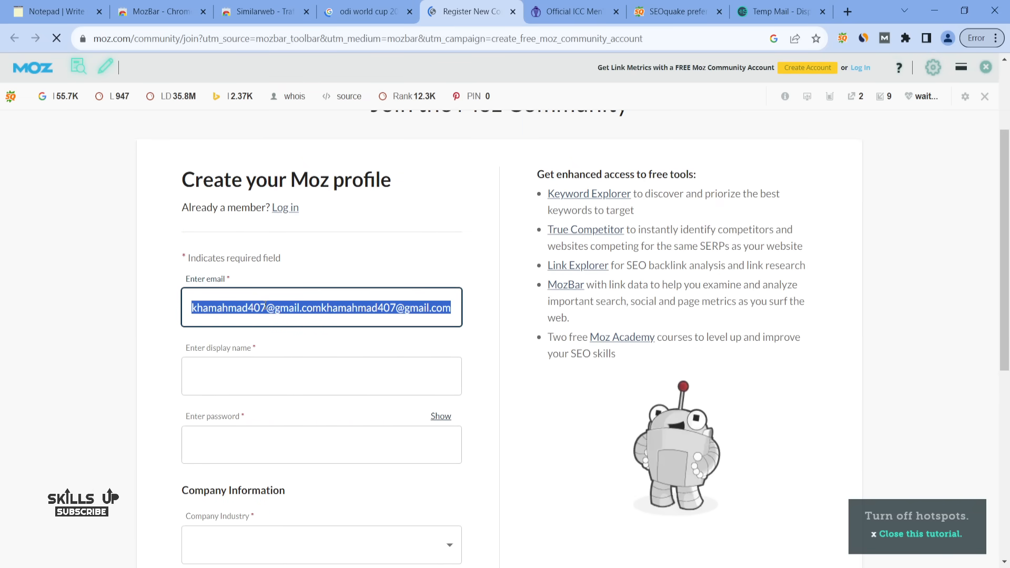
left_click(778, 11)
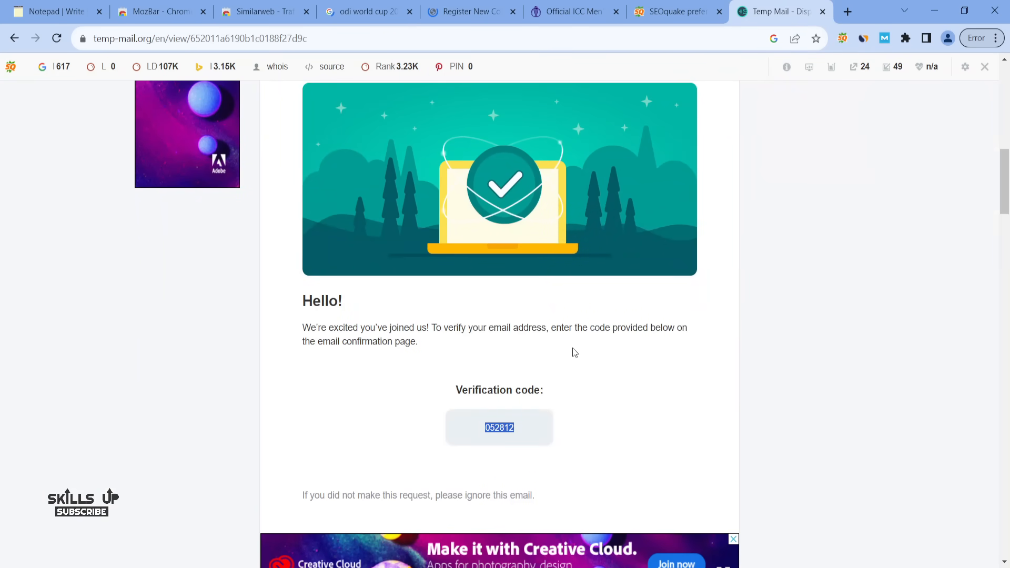
scroll(680, 187, "up", 10)
left_click(634, 194)
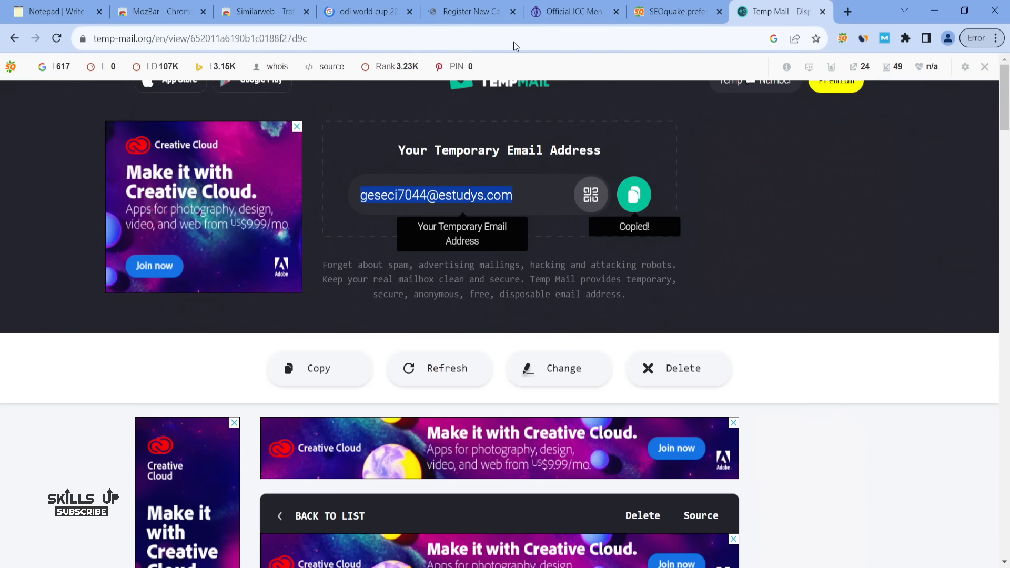
left_click(470, 11)
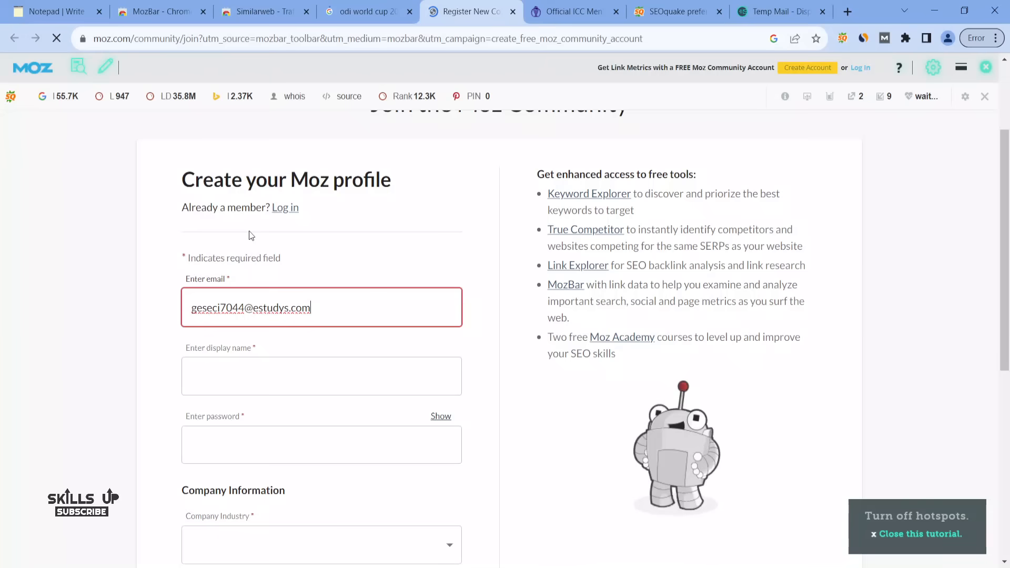
Enter a display name and the account password in the Moz profile form.
left_click(247, 392)
type("MOHSIN")
scroll(246, 392, "down", 2)
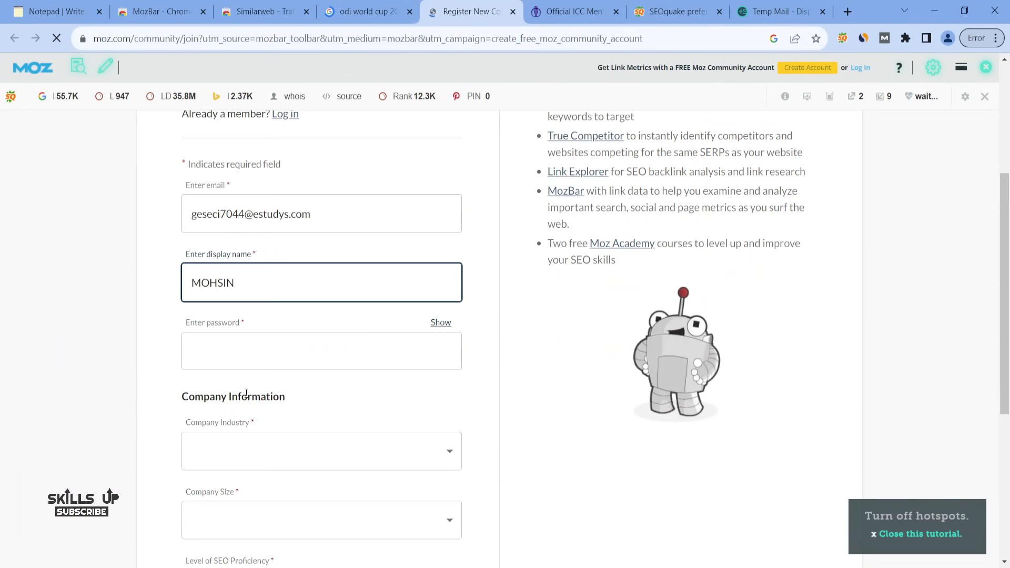
left_click(345, 330)
type("•")
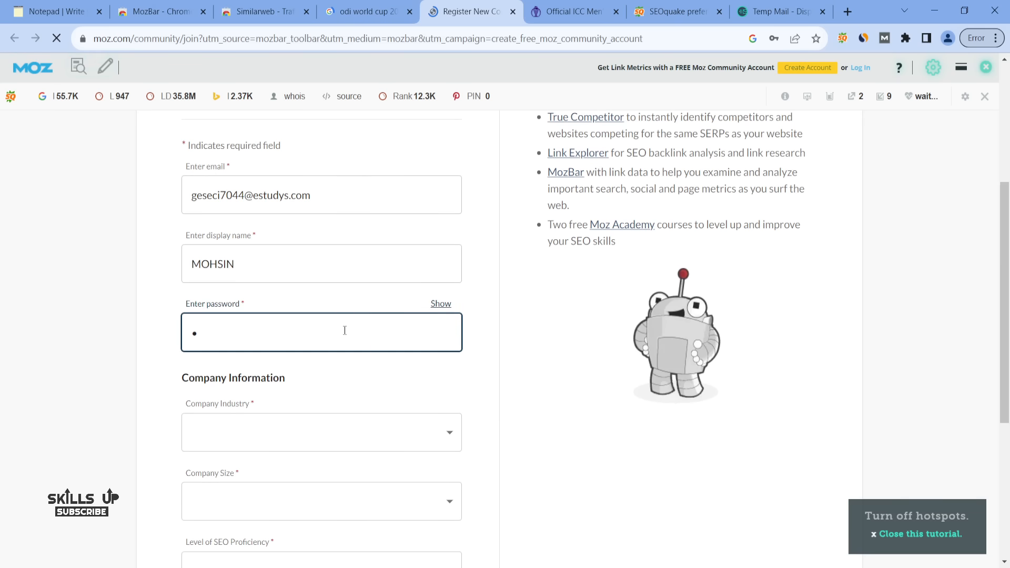
type("••••••••")
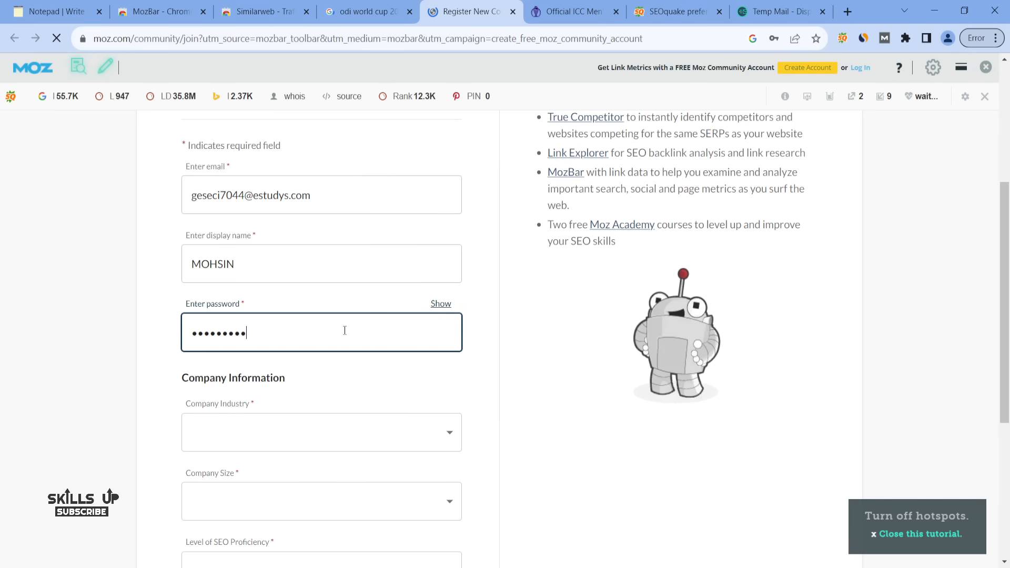
type("••")
Set the company industry to Education, the company size to 1 and the SEO proficiency level to "I'm learning SEO".
scroll(278, 239, "down", 4)
left_click(279, 239)
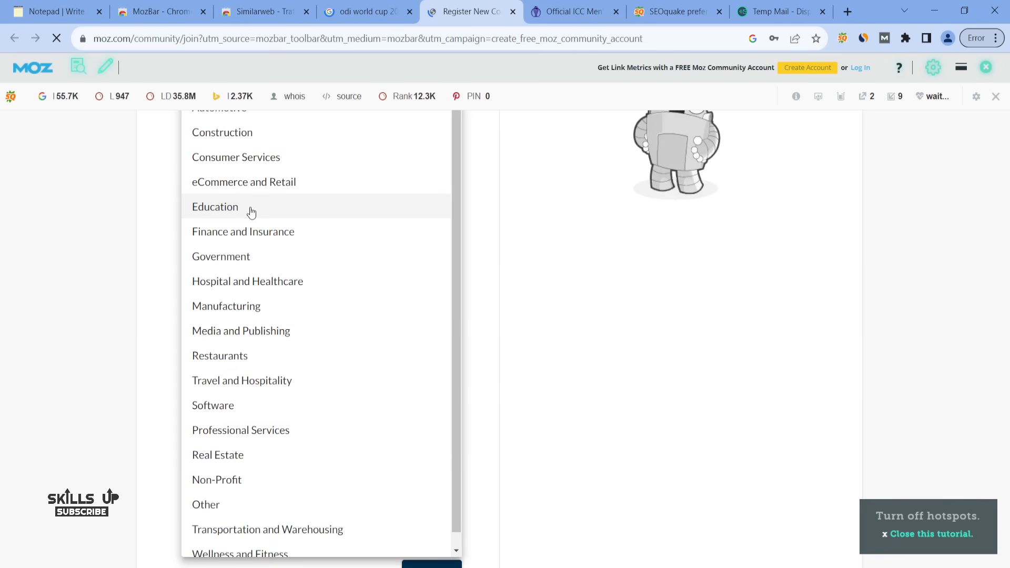
left_click(250, 210)
left_click(265, 303)
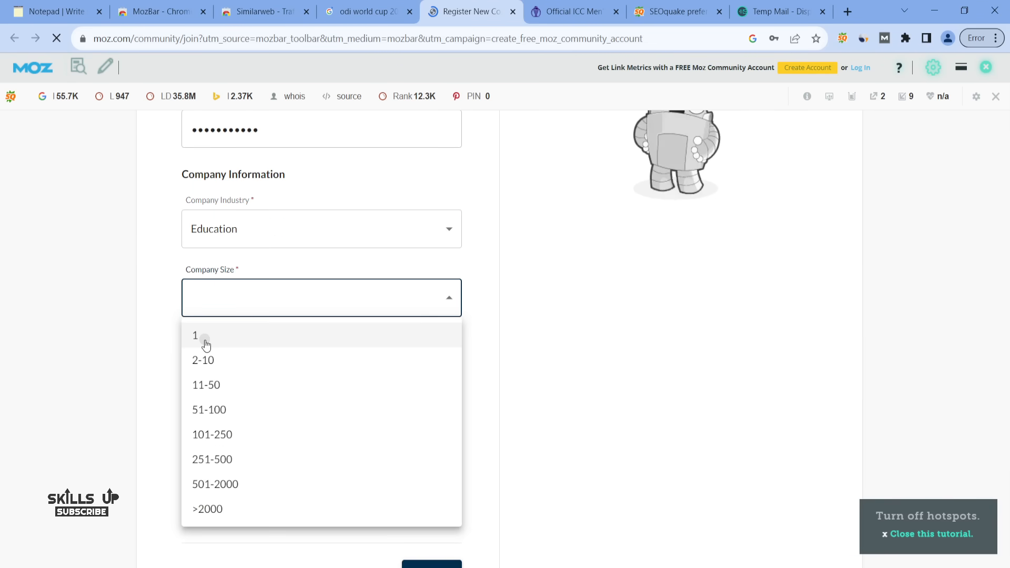
left_click(205, 345)
left_click(231, 367)
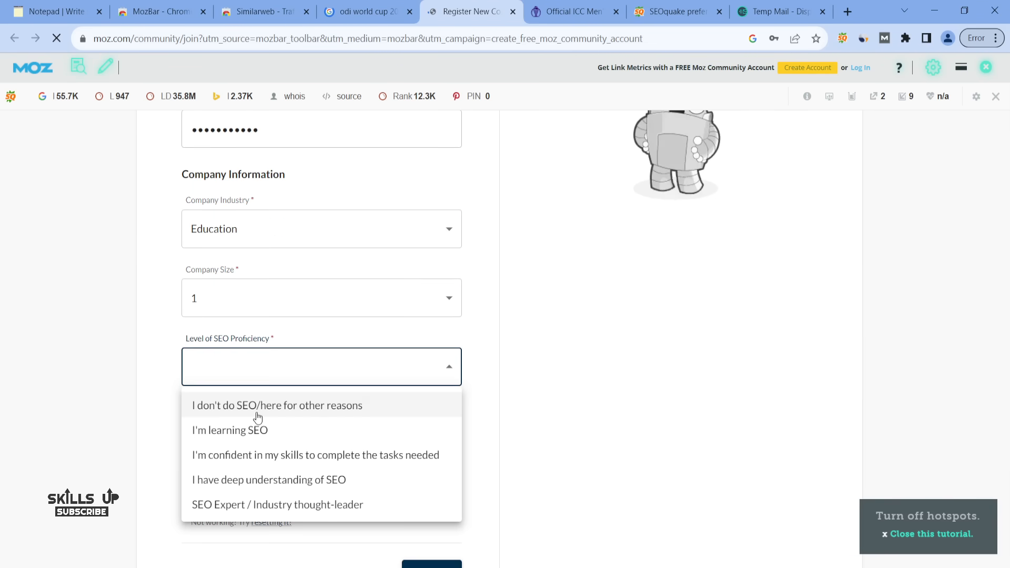
left_click(294, 429)
Agree to Moz's Terms of Service and Community Etiquette, try to submit the sign-up, and review the form's email and display name fields.
scroll(445, 491, "down", 2)
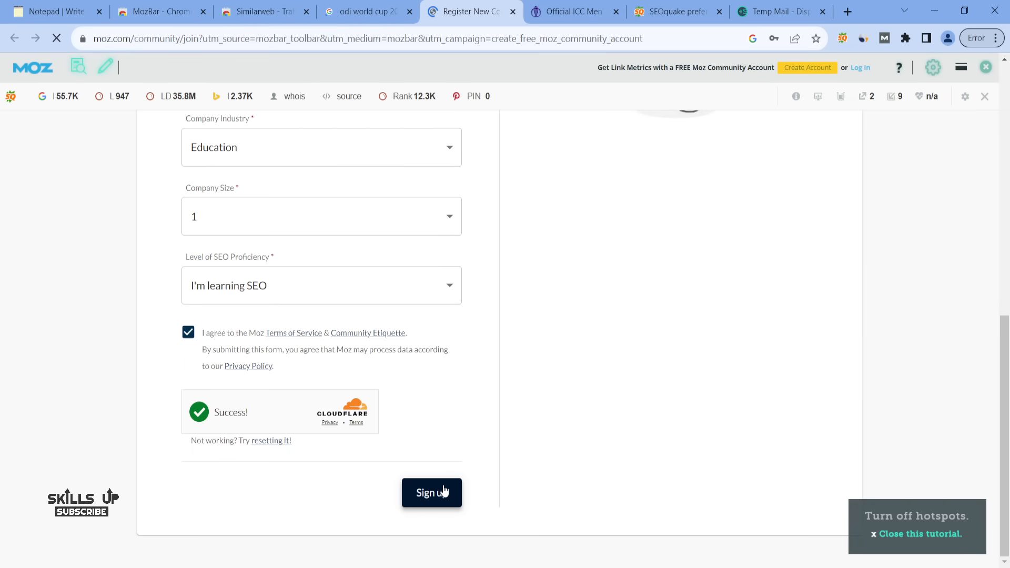
left_click(444, 491)
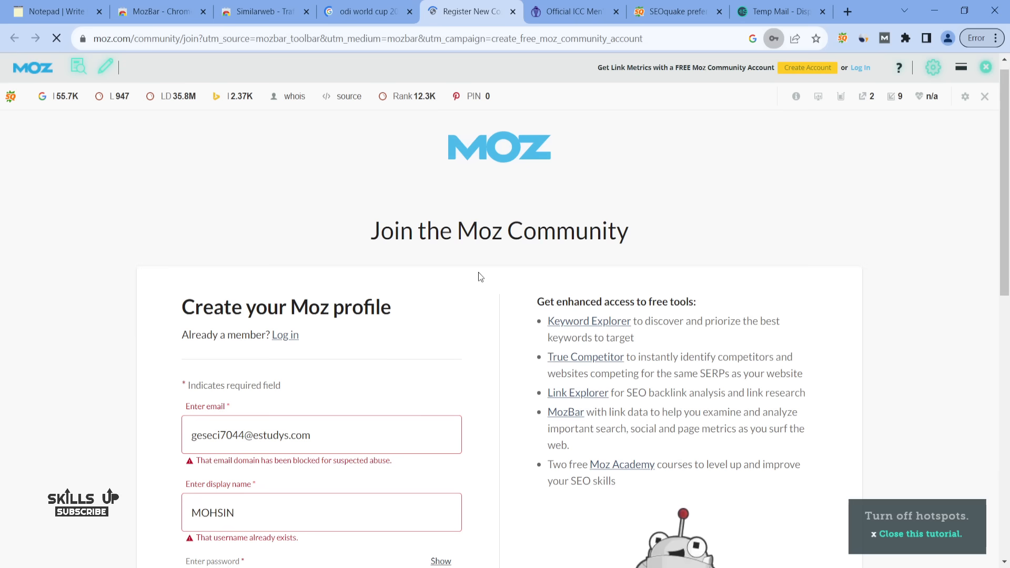
scroll(478, 272, "down", 3)
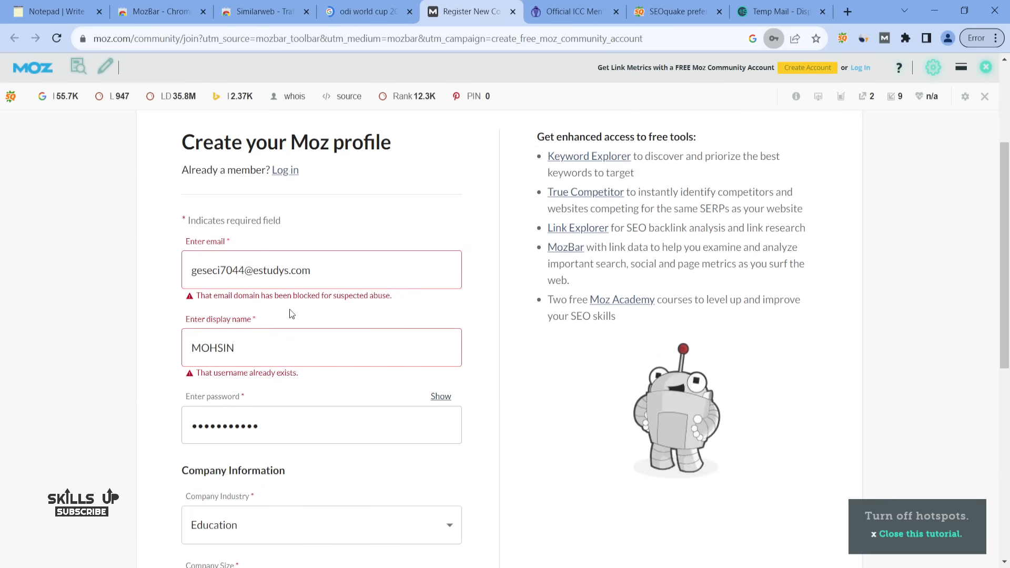
left_click_drag(182, 218, 348, 283)
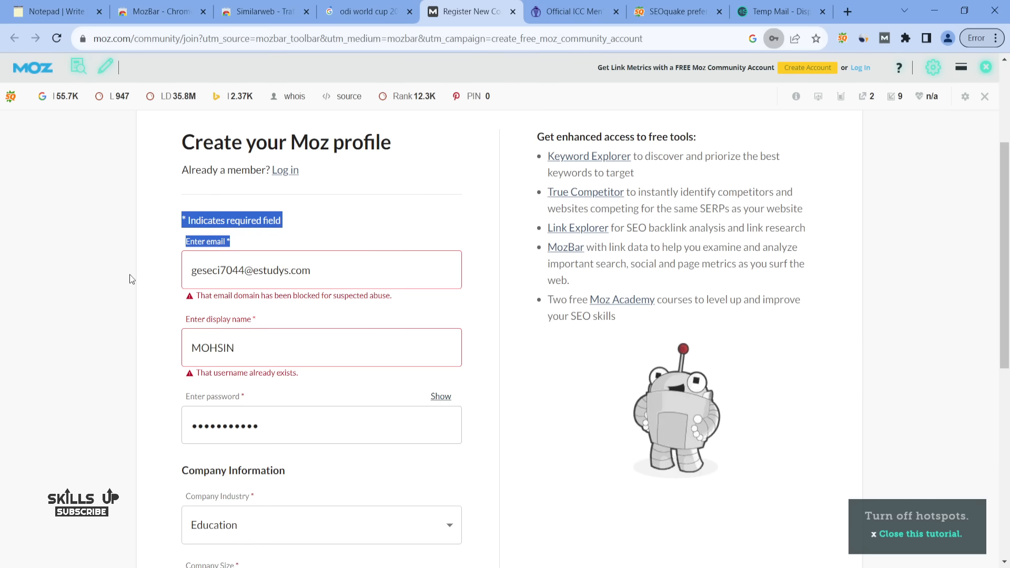
left_click(375, 214)
scroll(375, 213, "up", 3)
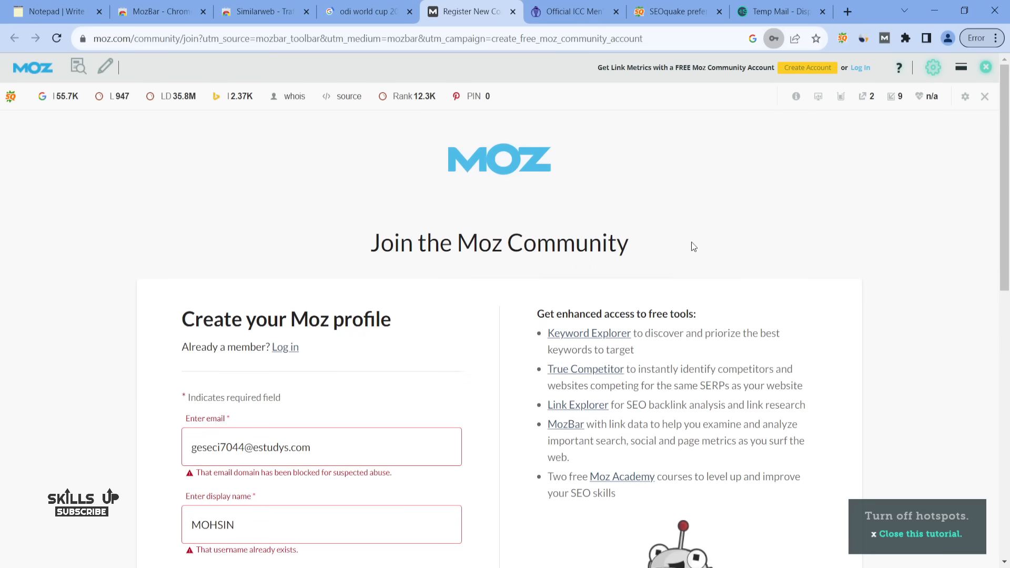
left_click_drag(536, 243, 370, 242)
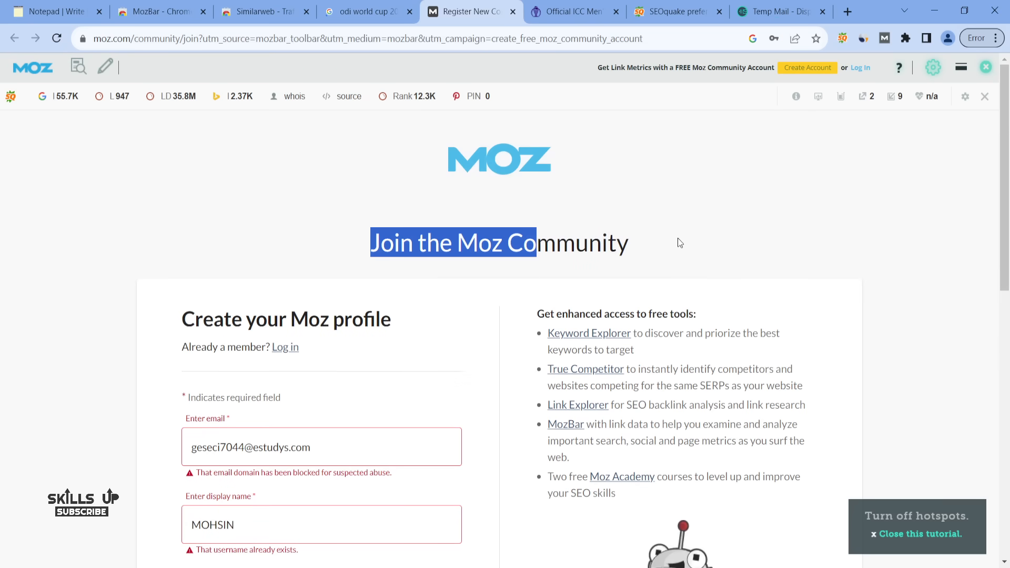
left_click_drag(677, 238, 292, 237)
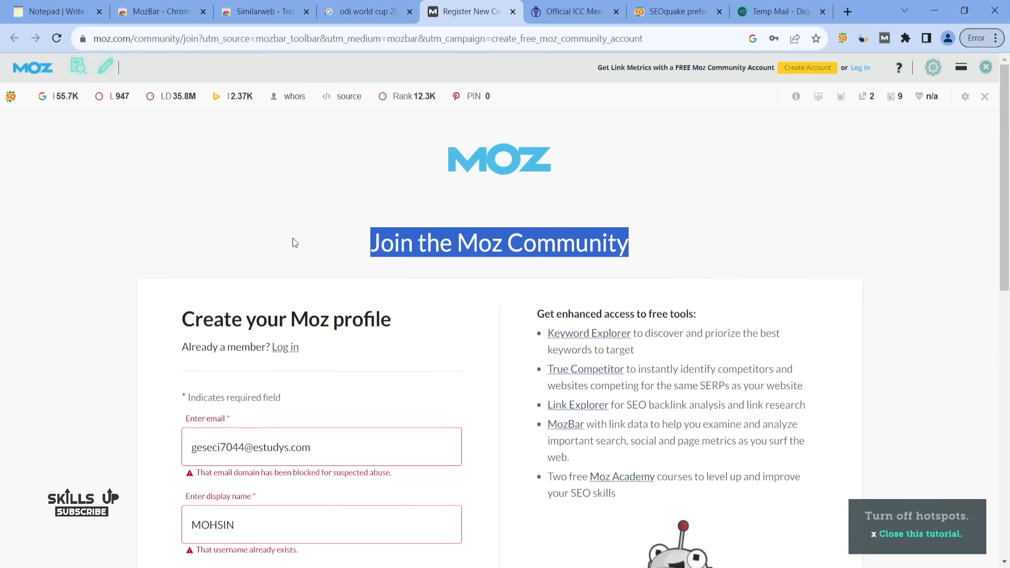
left_click(293, 238)
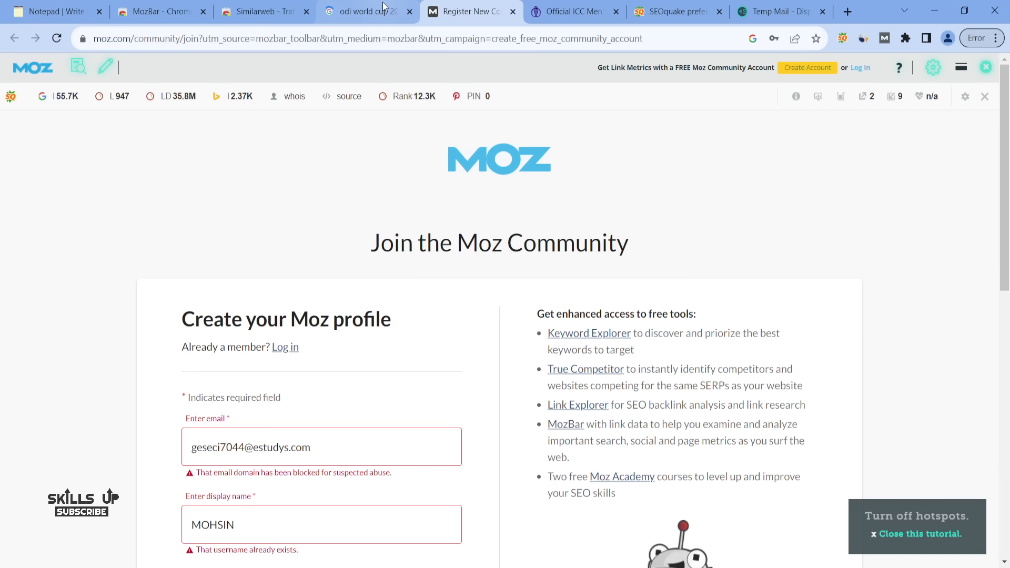
Return to the online notepad and review the list of tools required for niche research.
left_click(82, 9)
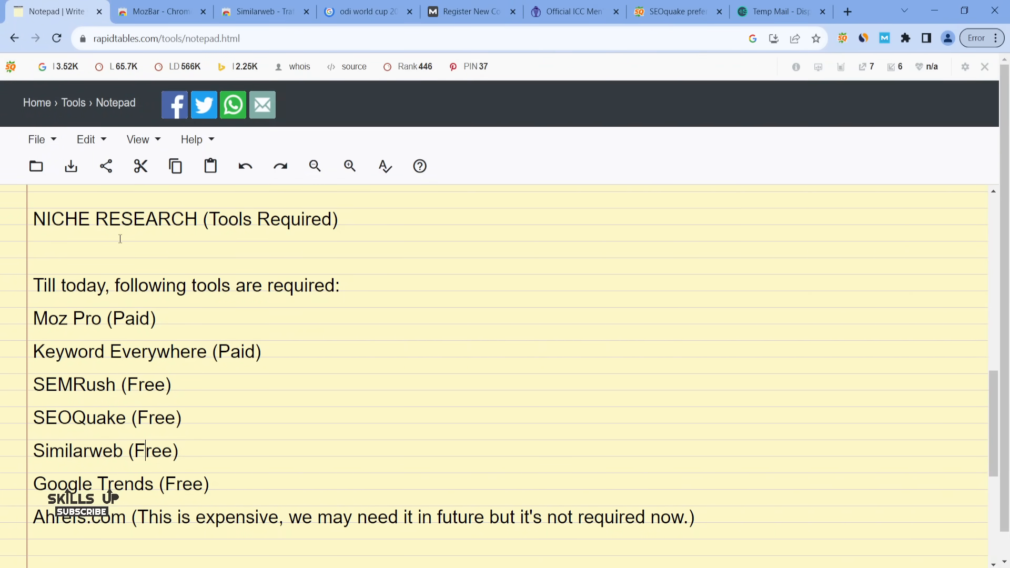
left_click_drag(33, 285, 704, 520)
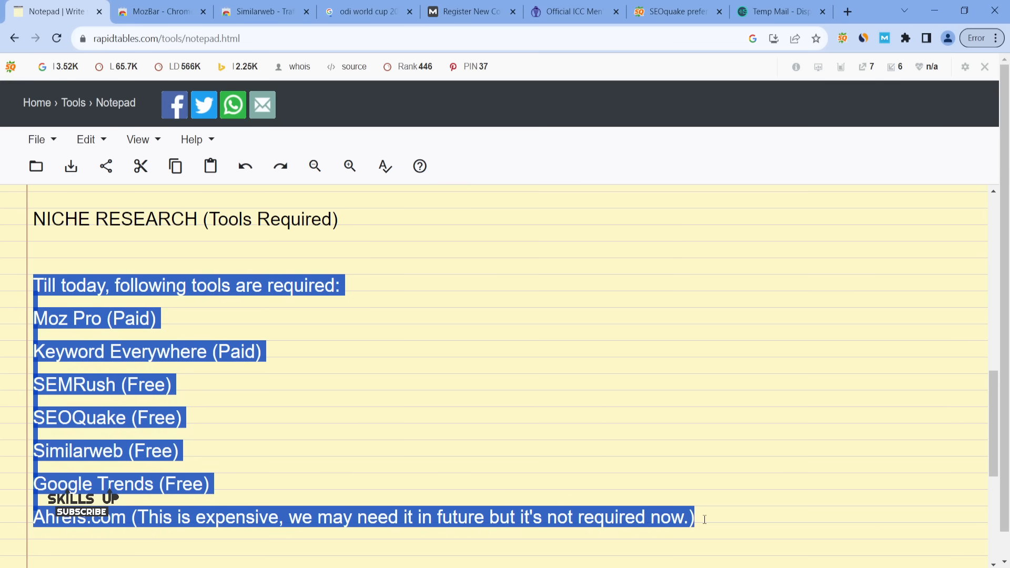
left_click(676, 537)
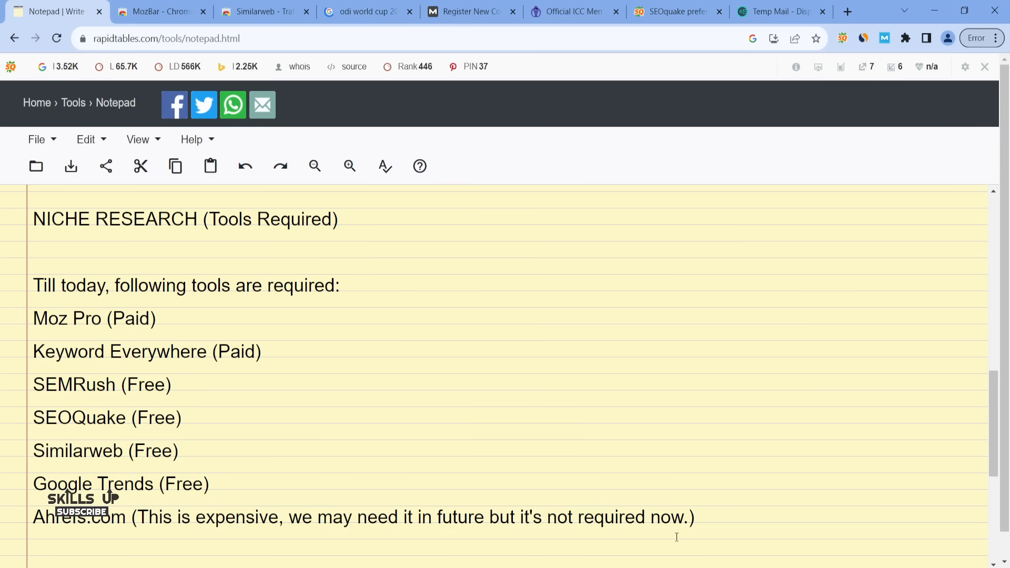
key("Up")
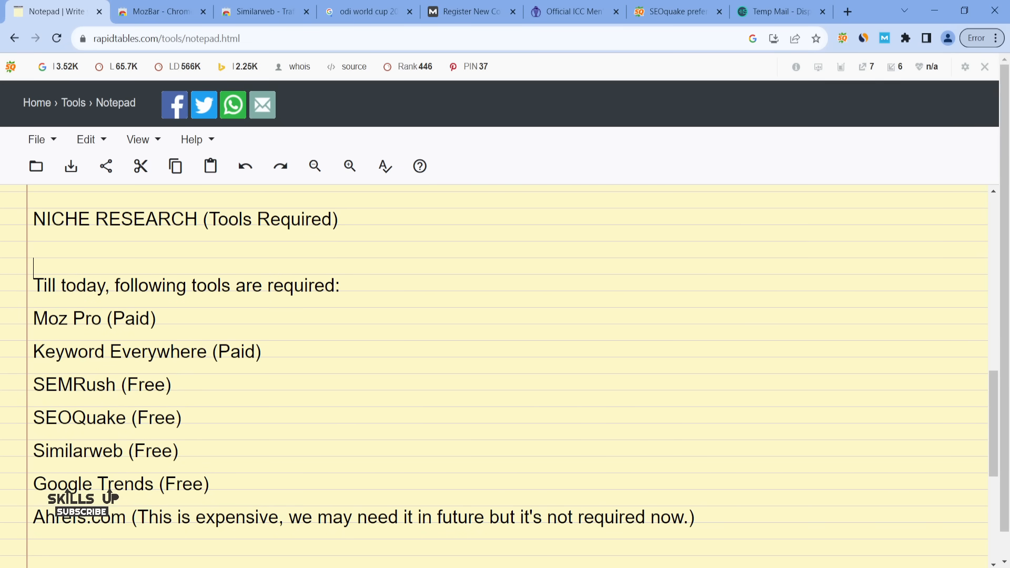